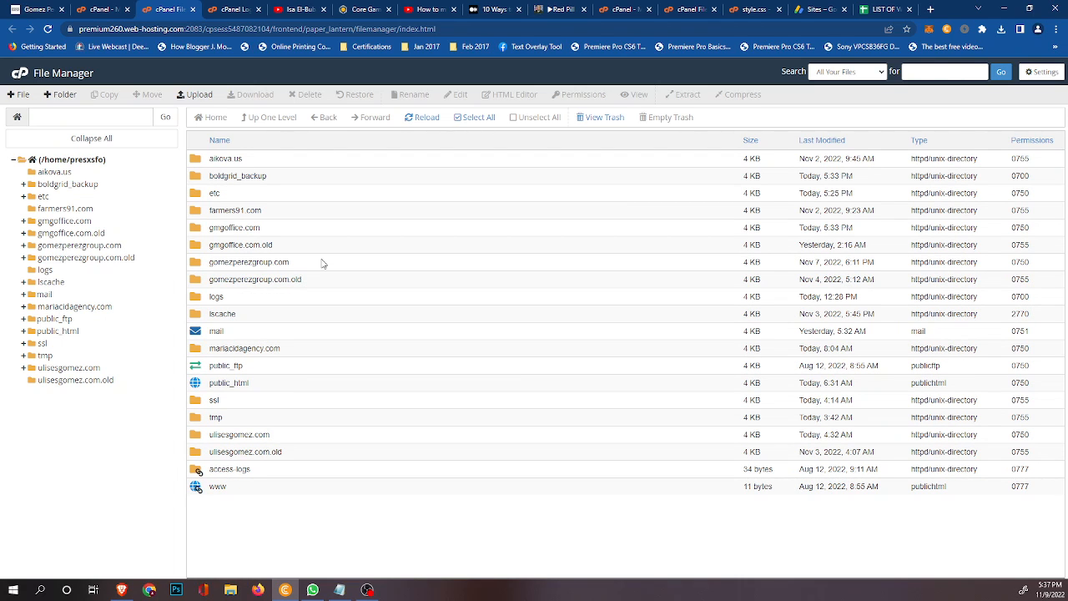
Create a new folder named premierclasshosting.com in the home directory.
click(61, 95)
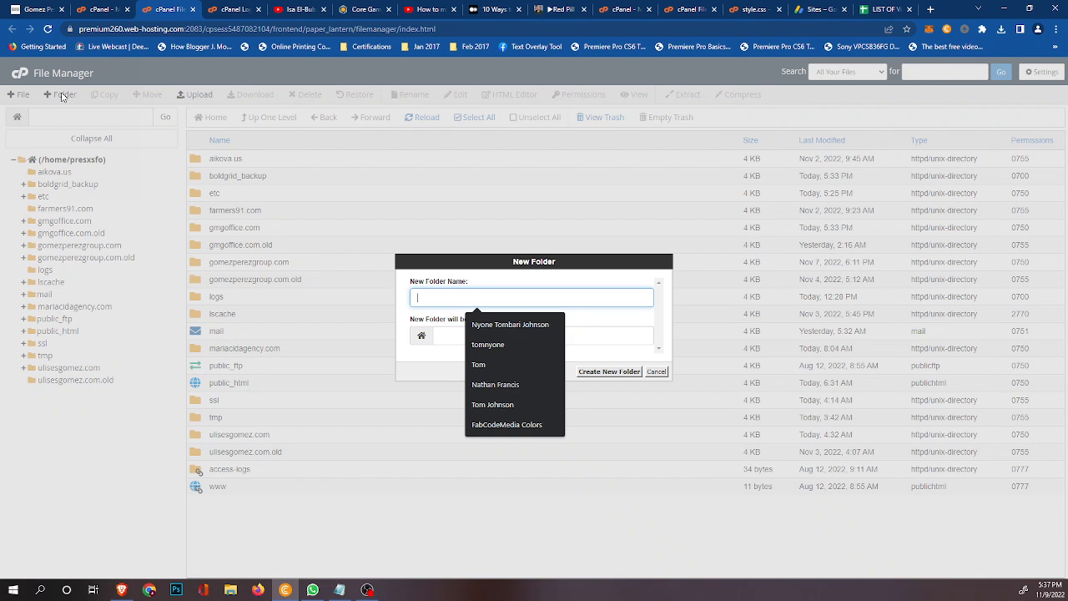
text(prem)
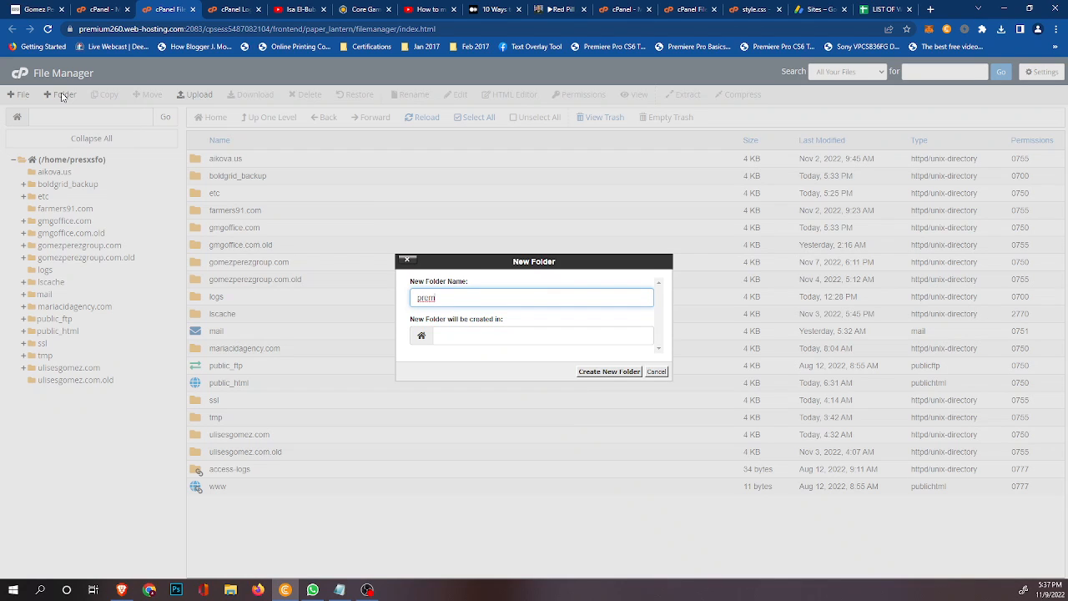
text(iere)
text(lasshostin)
text(g)
key(Return)
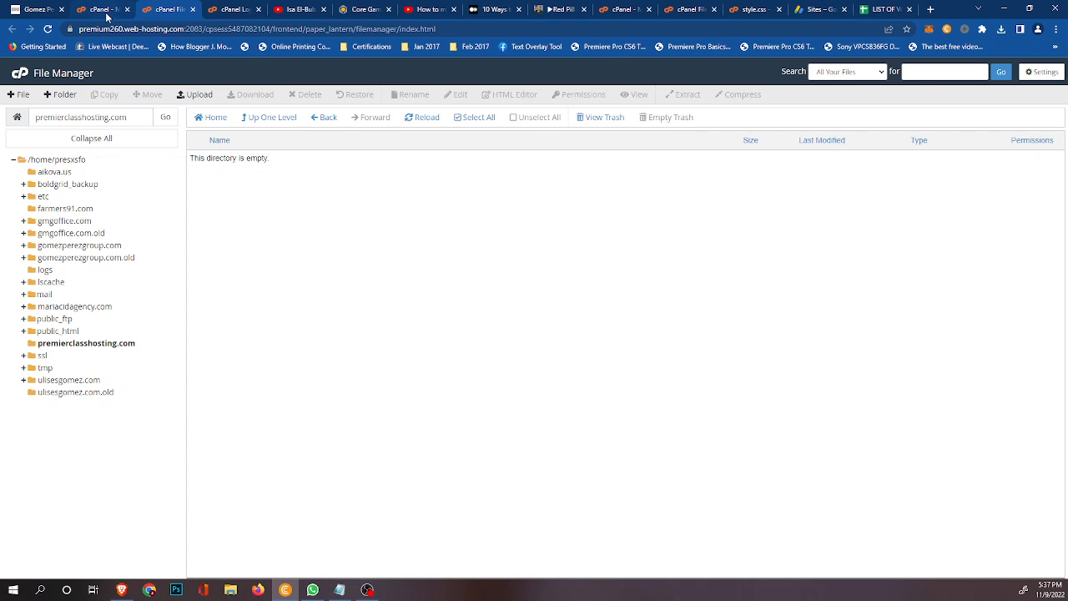
Return to the cPanel home page, select the server hostname in the address, and search the functions for FTP to open FTP Accounts.
click(107, 11)
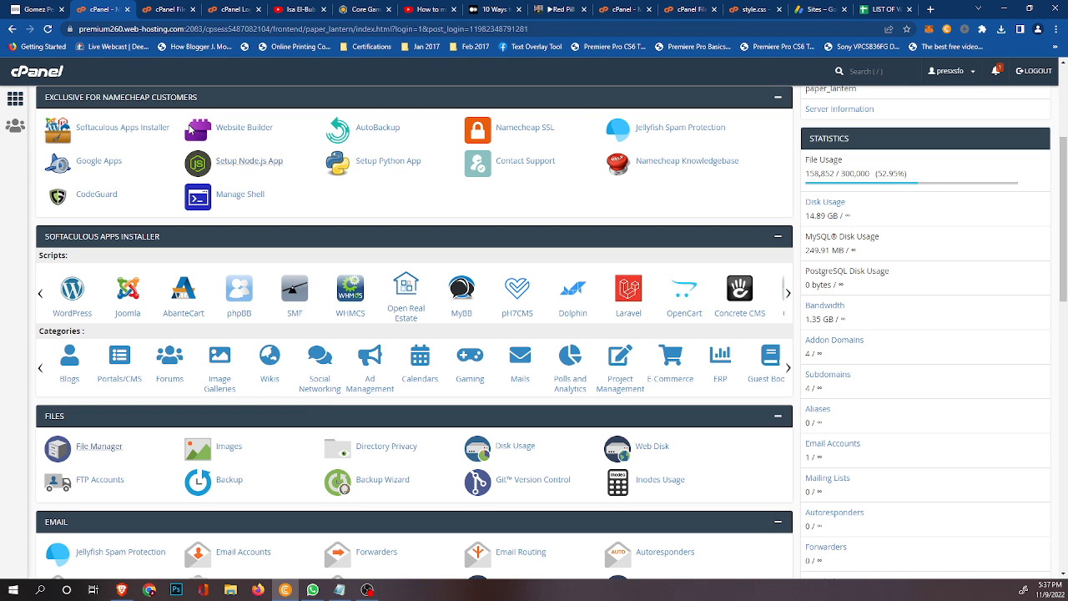
click(168, 27)
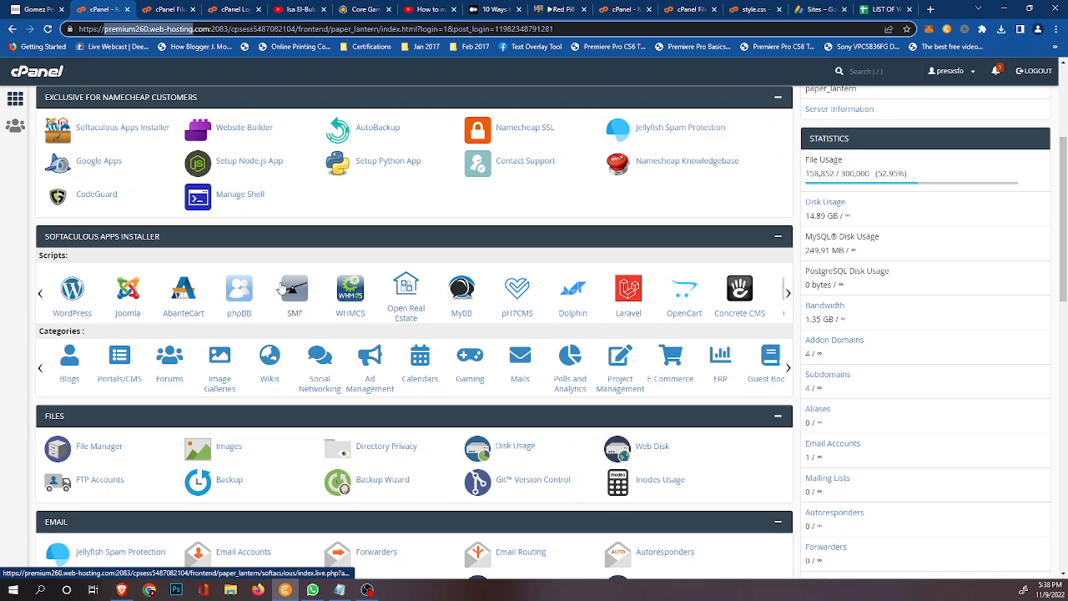
scroll(247, 110, up, 3)
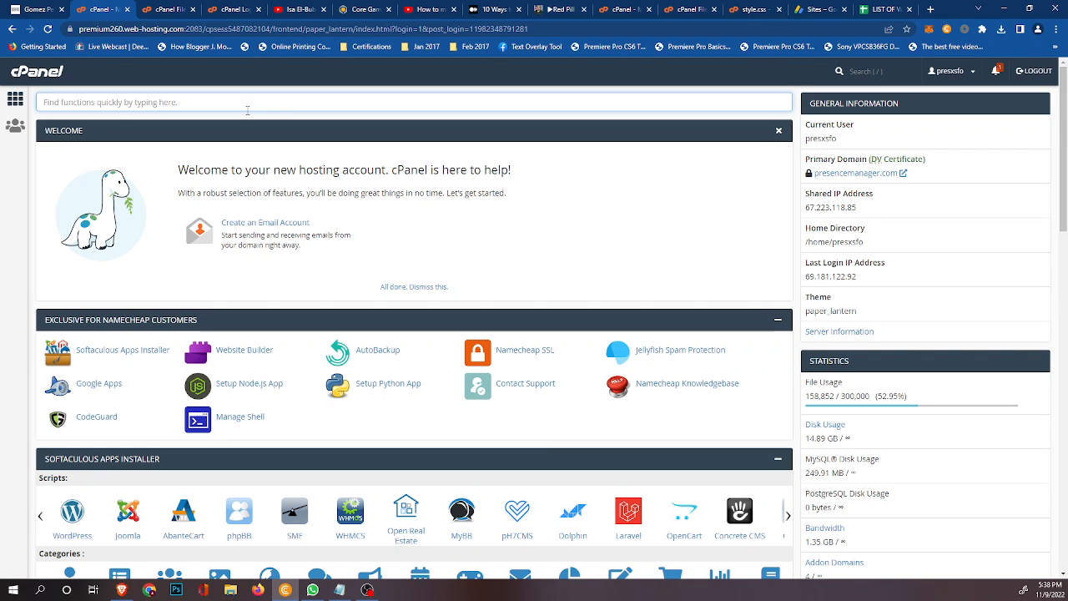
text(ft)
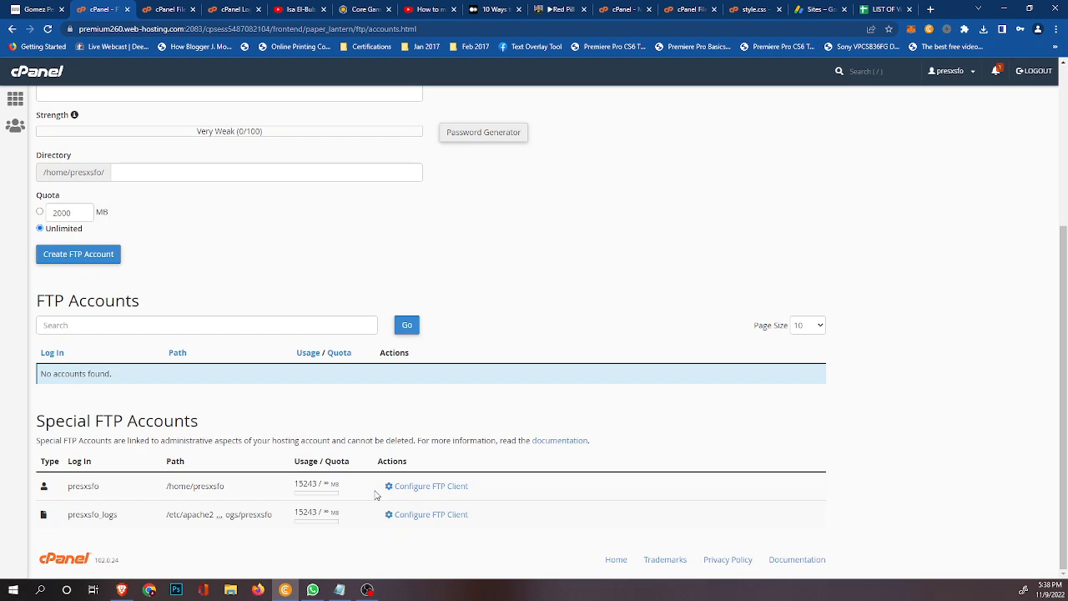
Show the FTP client settings of the main special FTP account and highlight its username and the server's web address.
click(421, 487)
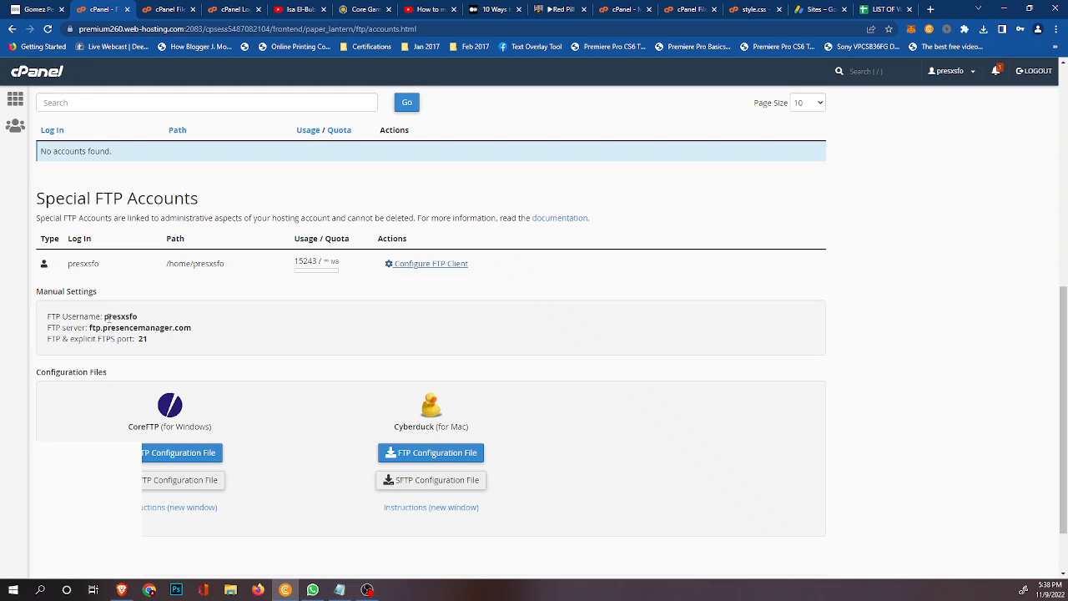
double_click(109, 317)
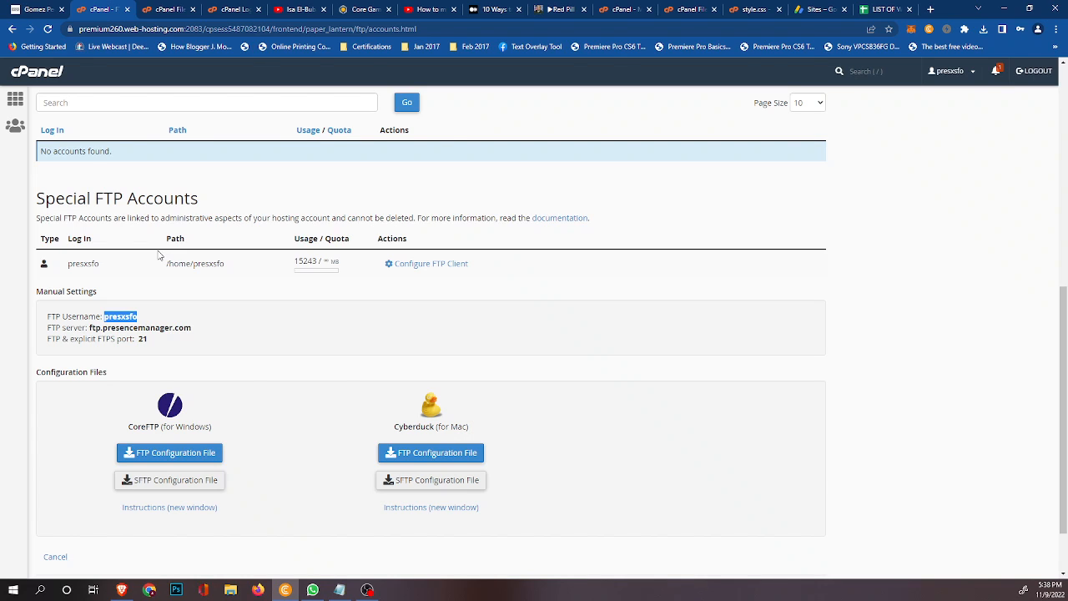
scroll(191, 505, up, 2)
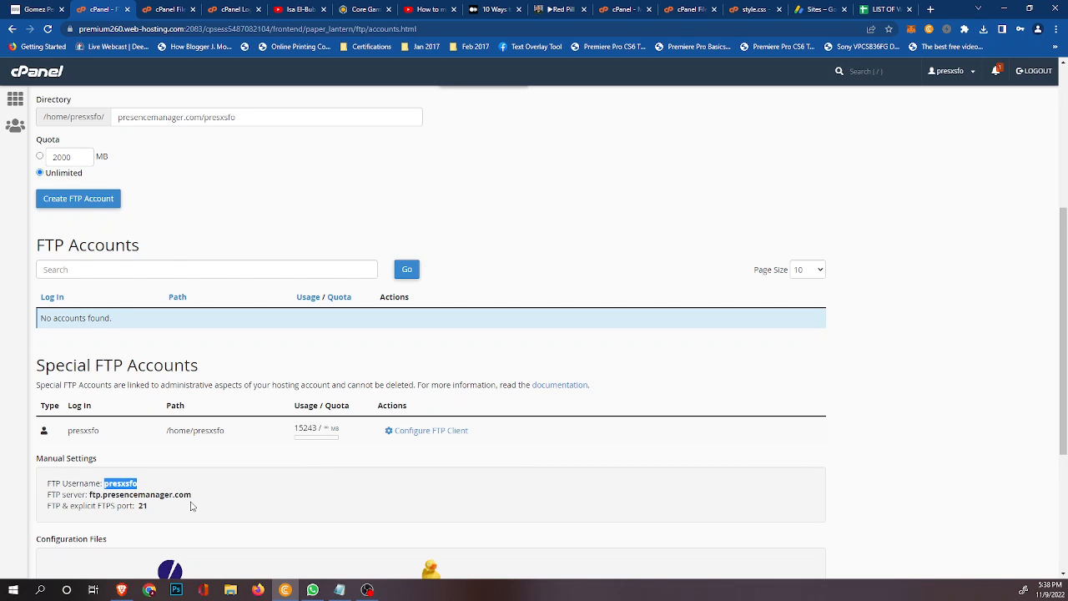
drag(185, 29, 81, 29)
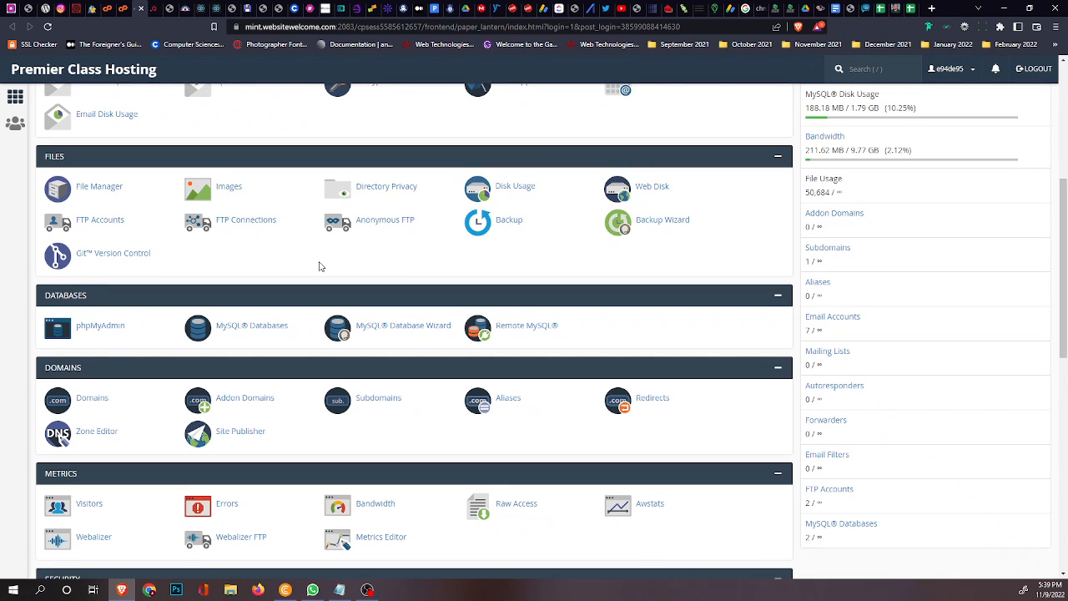
Start a full backup with the Backup Wizard in the Premier Class Hosting cPanel and set its destination to Remote FTP Server.
click(665, 221)
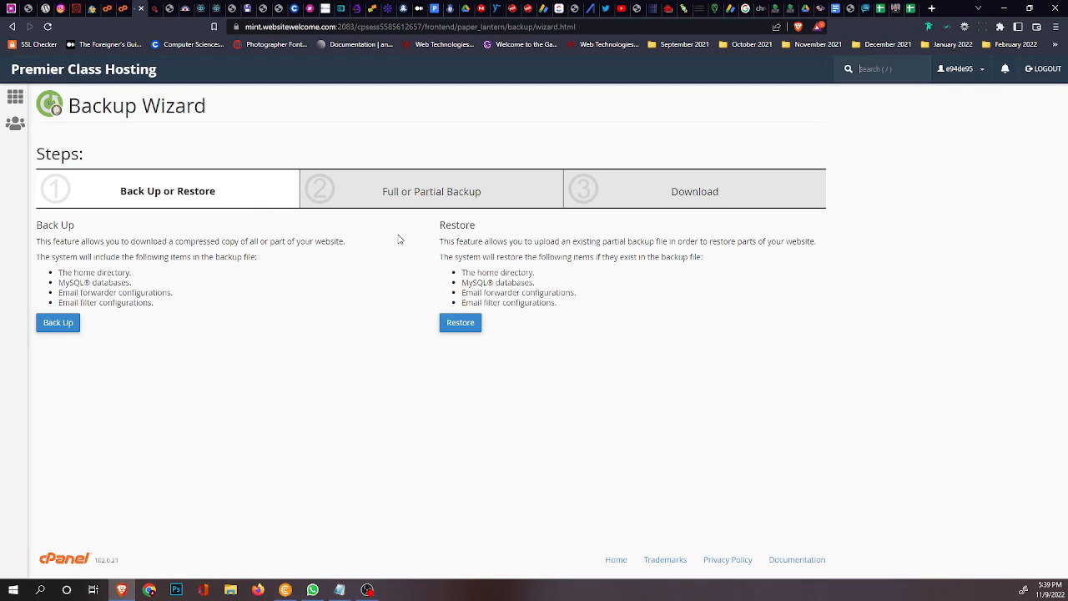
click(57, 322)
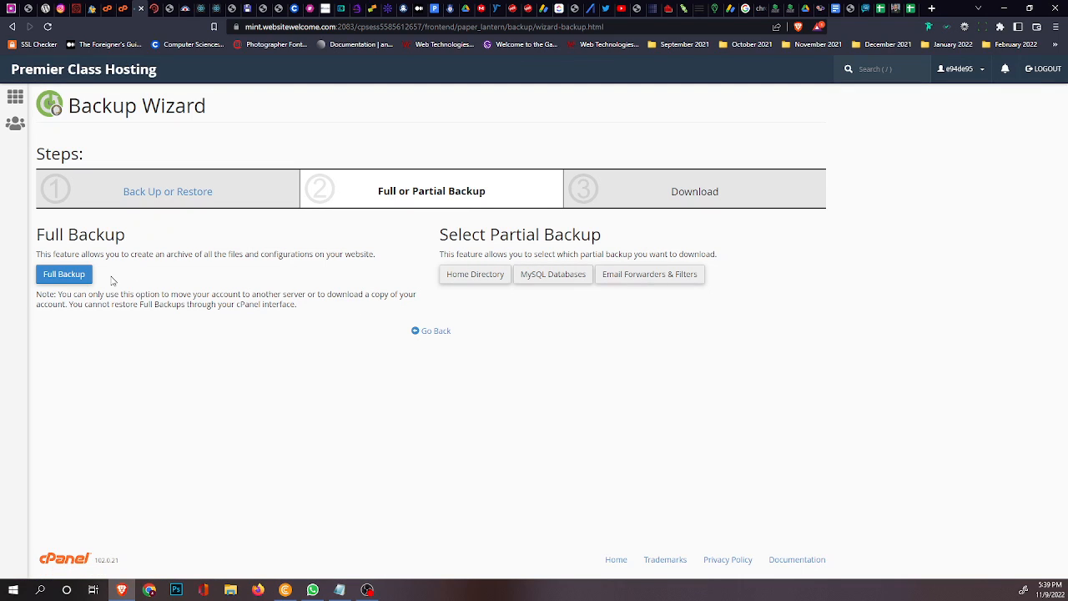
click(68, 280)
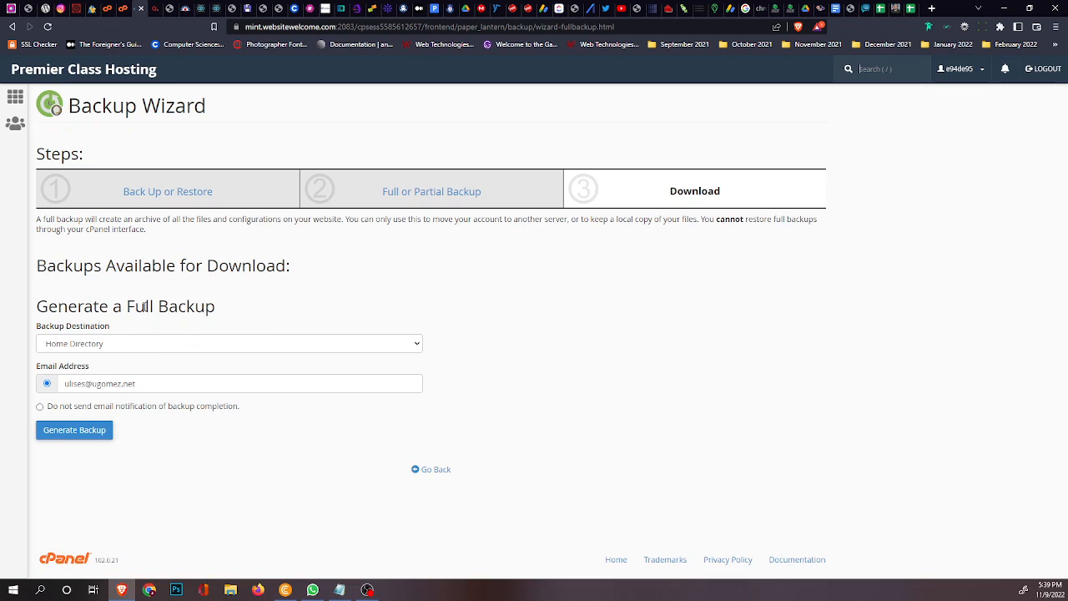
click(131, 346)
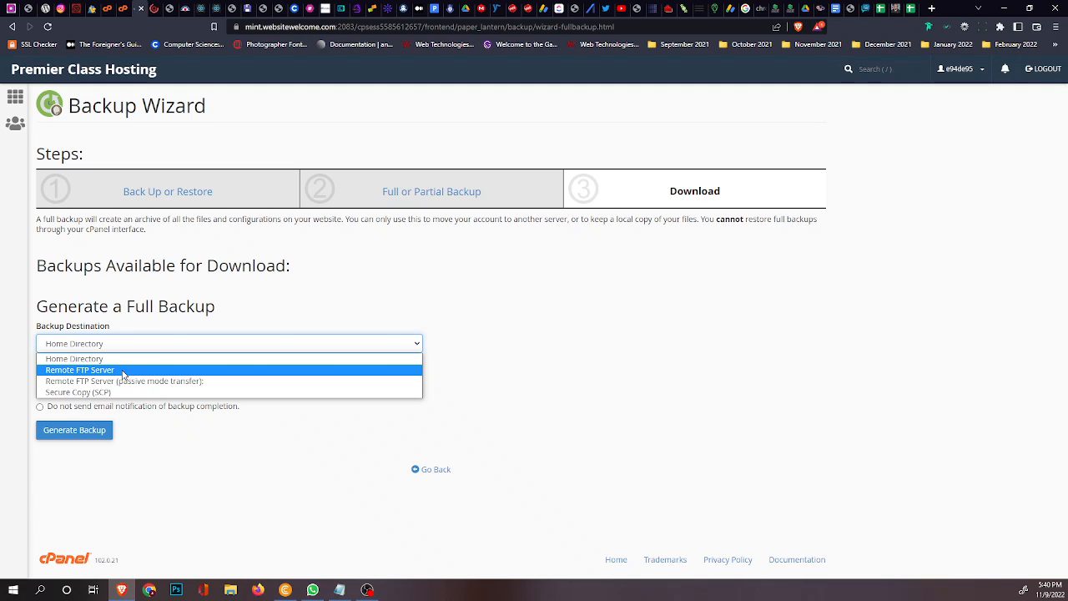
click(123, 371)
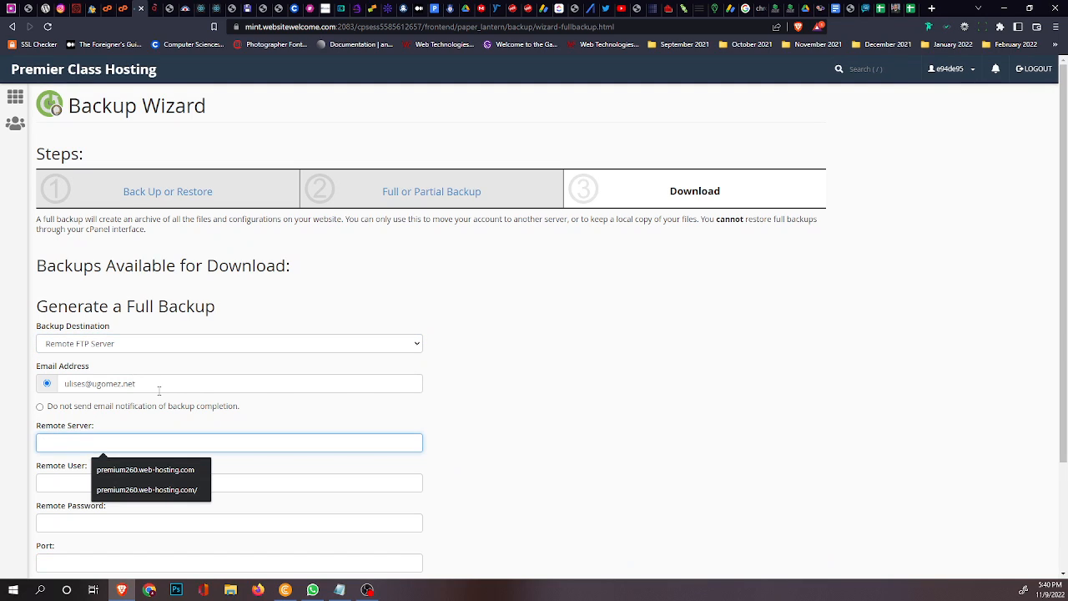
Replace the notification email address with the operator's own and set the remote server to premium260.web-hosting.com.
drag(157, 386, 65, 383)
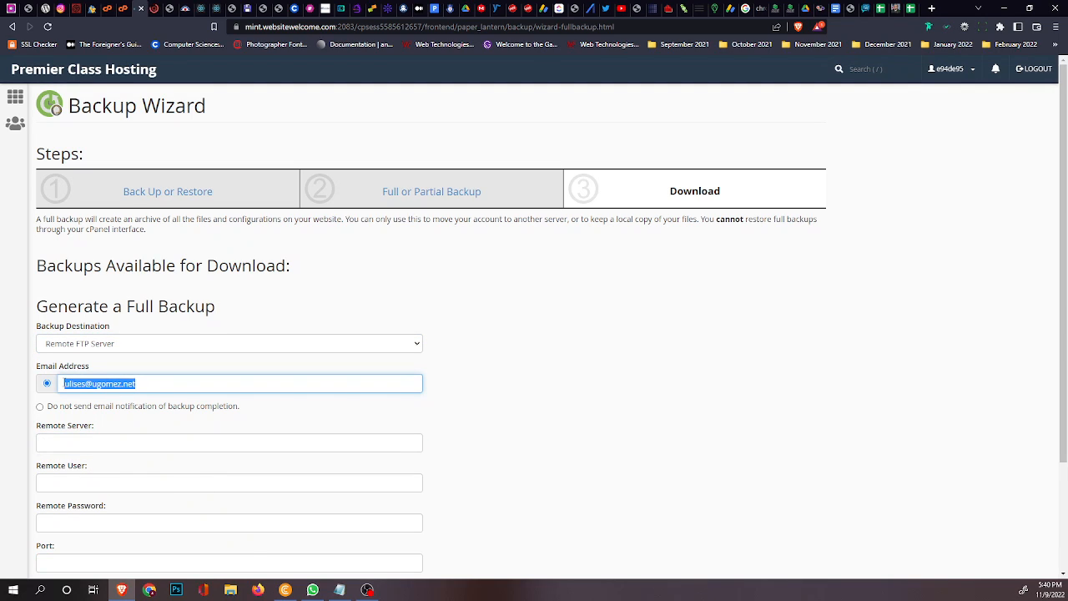
text(tom)
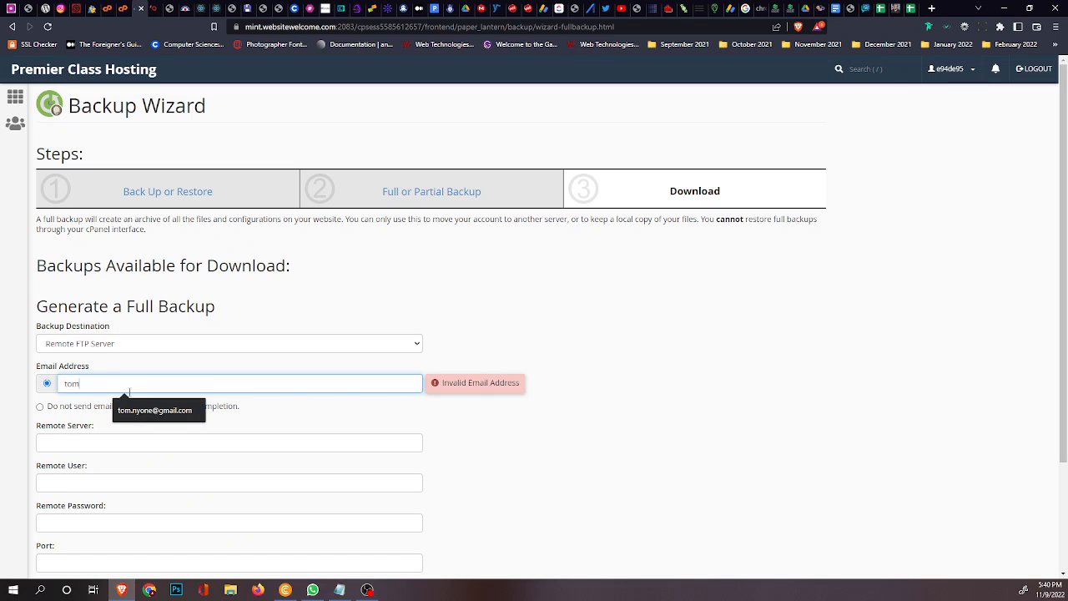
click(143, 409)
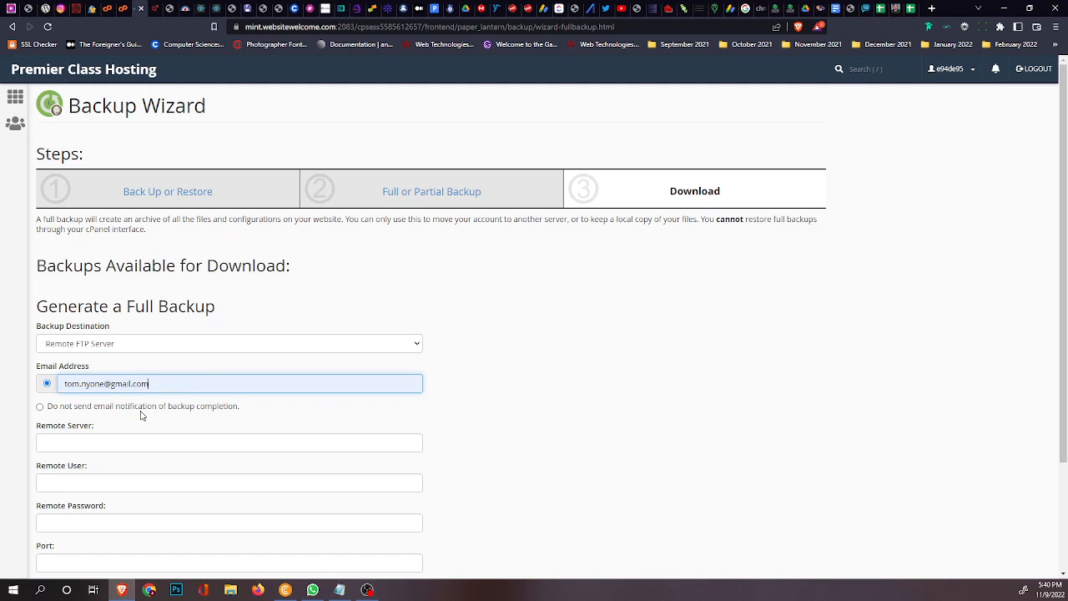
click(94, 440)
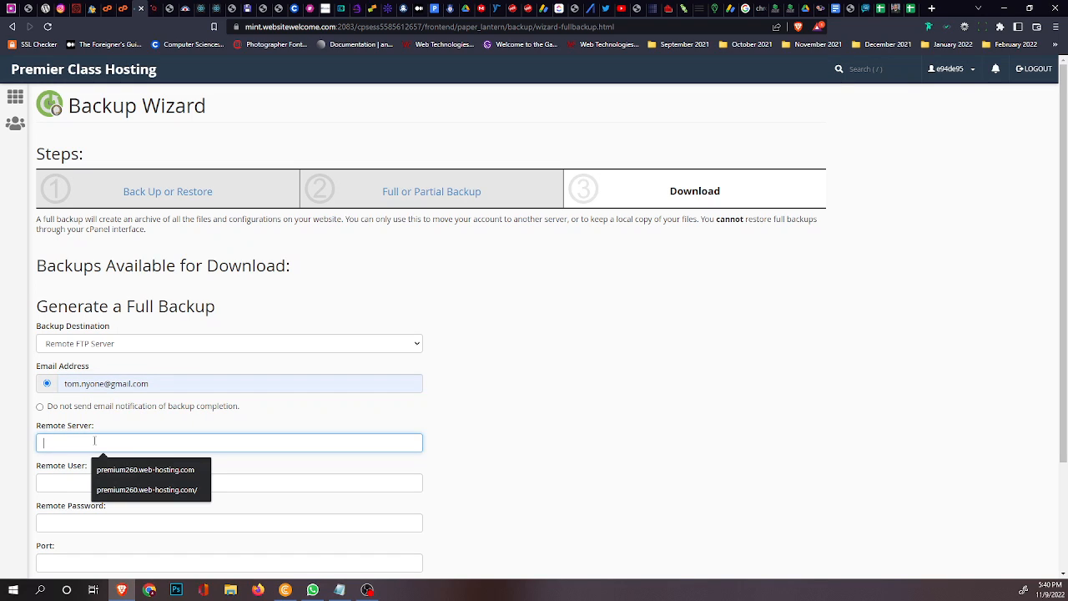
click(145, 470)
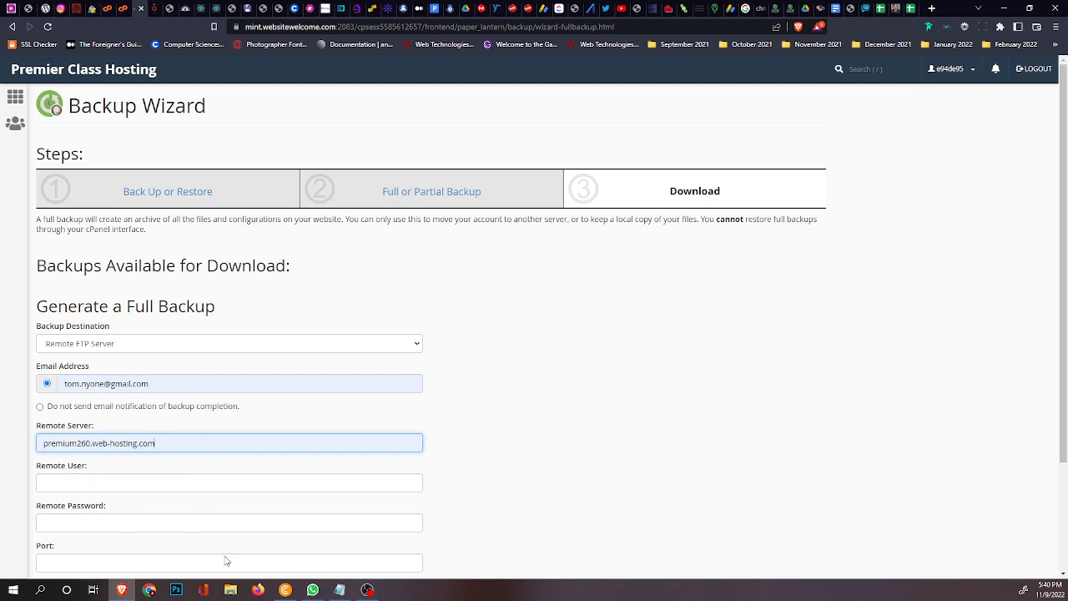
Check the server hostname and the FTP server address in the destination cPanel in the other browser, returning to the backup form.
click(282, 590)
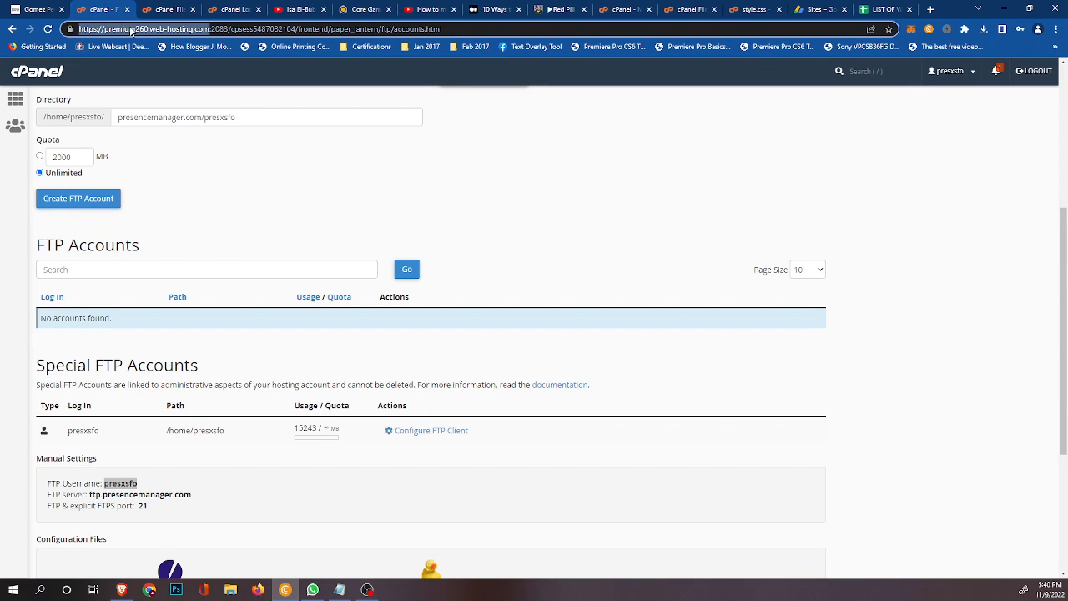
click(123, 590)
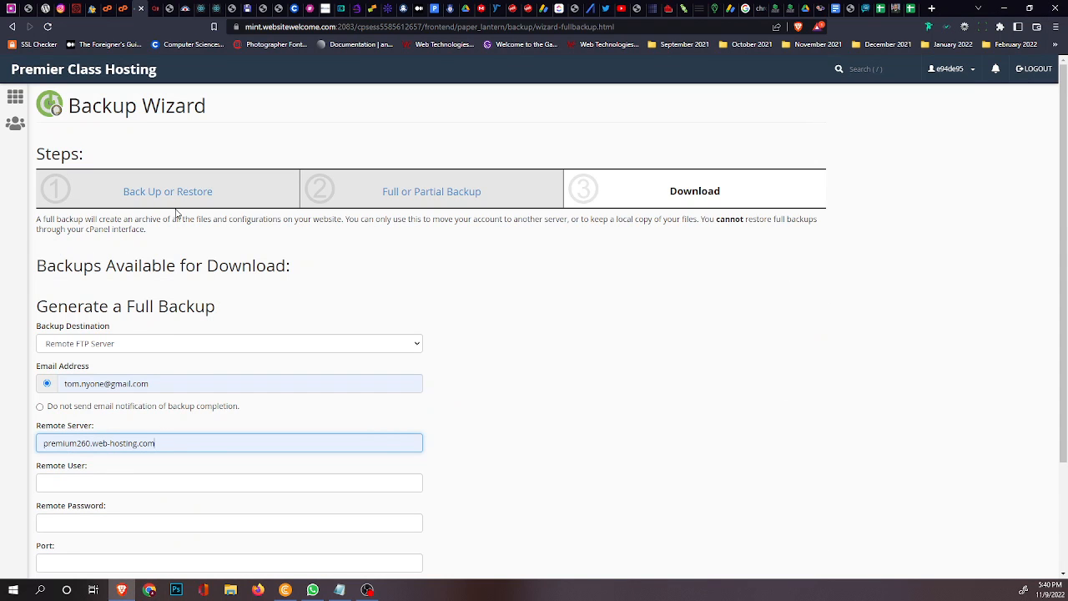
click(258, 590)
drag(101, 494, 186, 494)
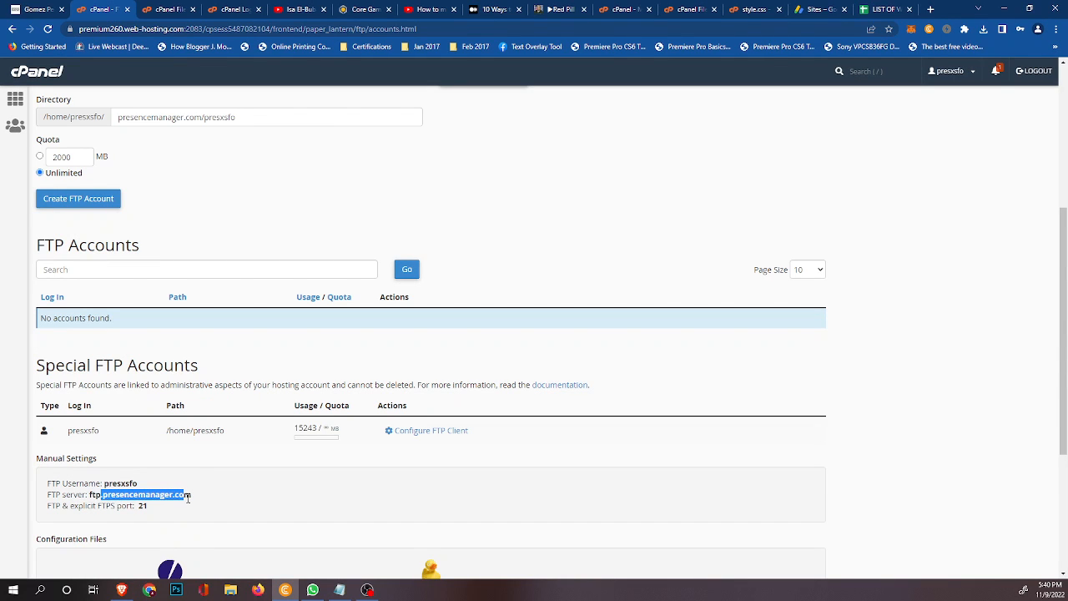
click(122, 590)
Fill in the remote FTP username, paste the remote password, and set the port to 21.
click(114, 481)
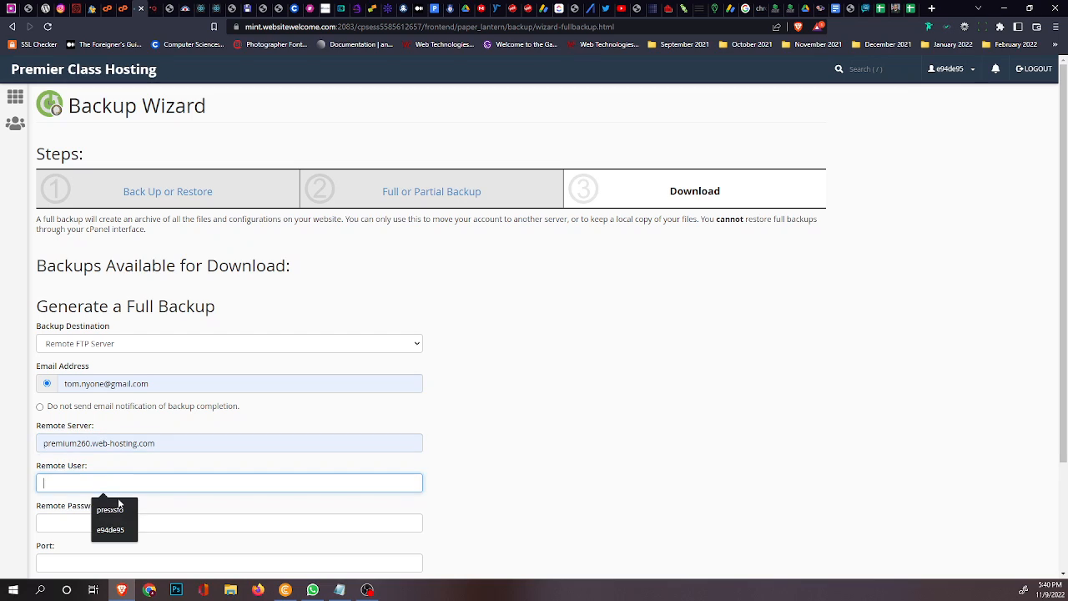
click(114, 508)
click(105, 523)
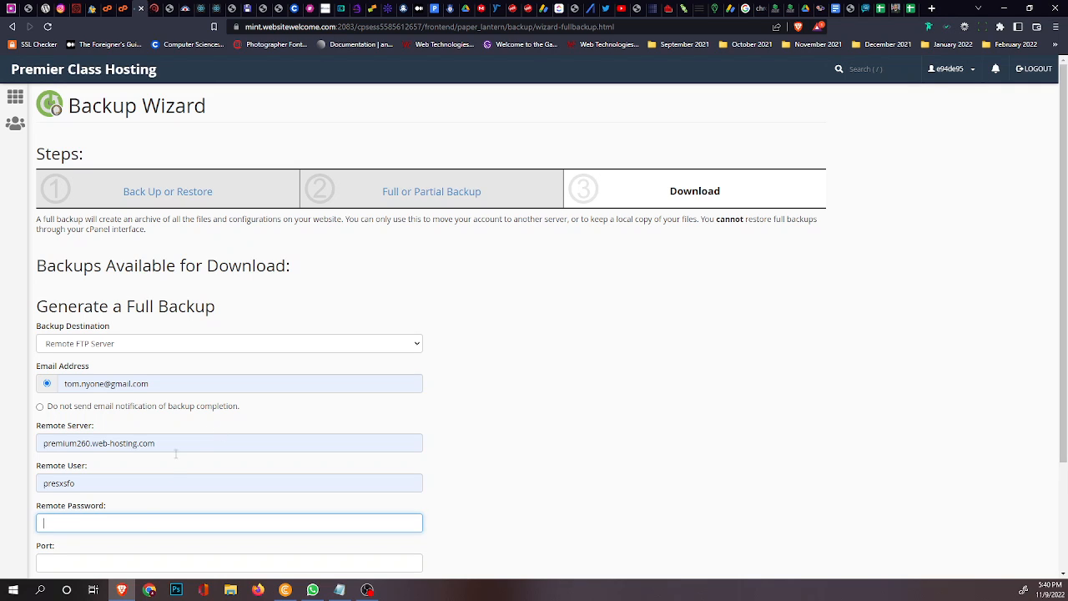
key(ctrl+v)
scroll(134, 521, down, 2)
click(121, 419)
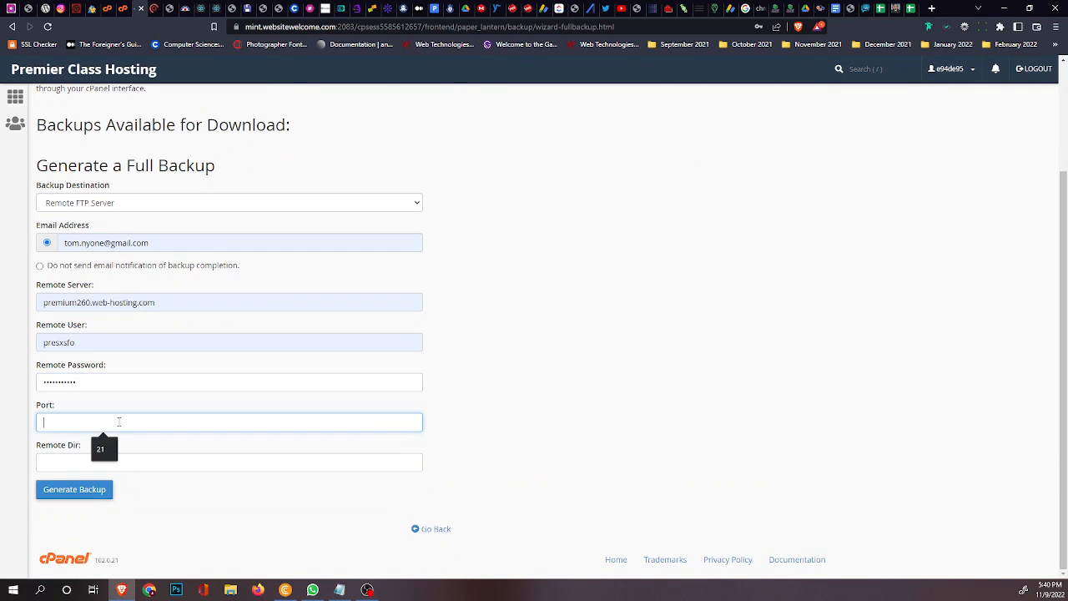
text(21)
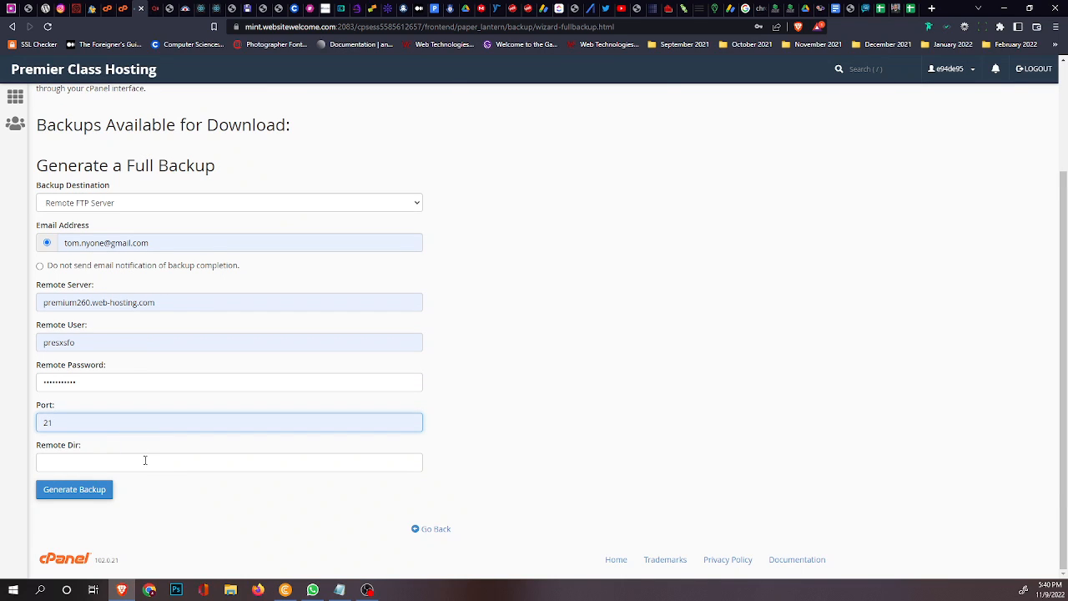
Set the remote directory of the backup to /premierclasshosting.com.
click(145, 464)
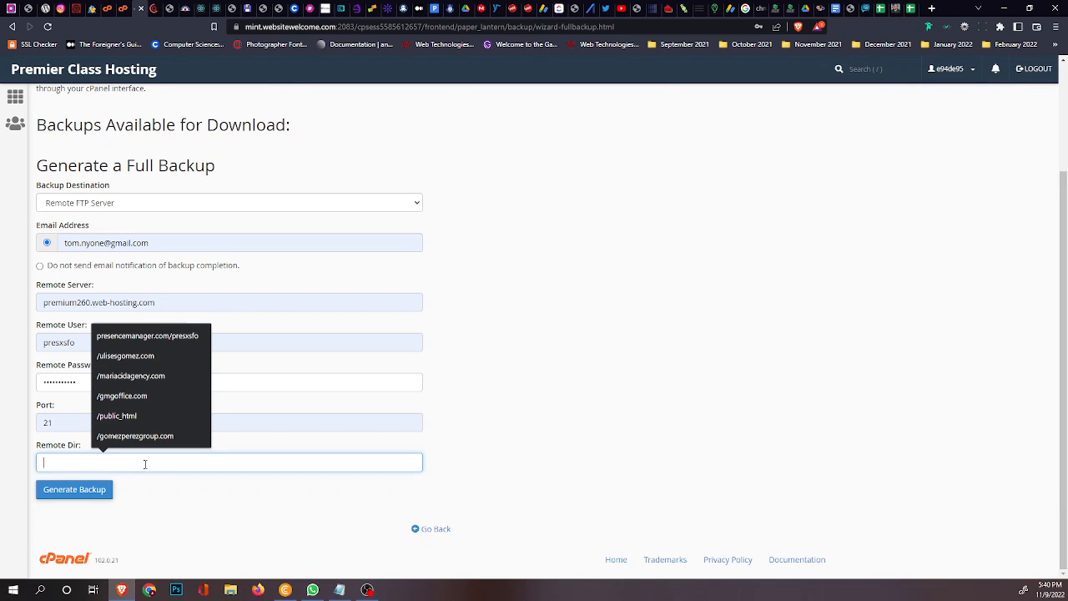
text(/)
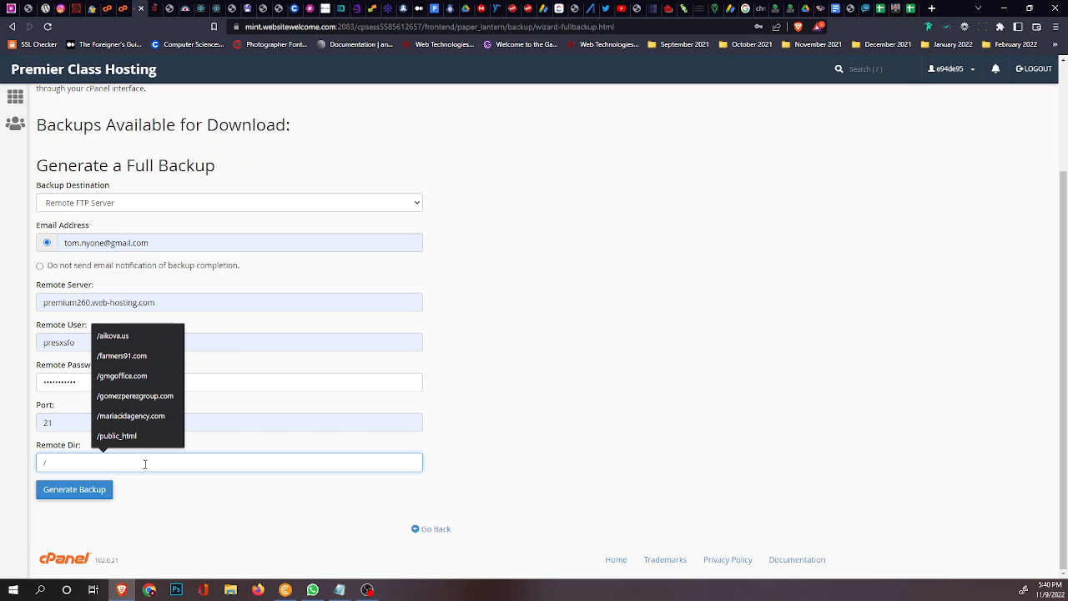
text(prem)
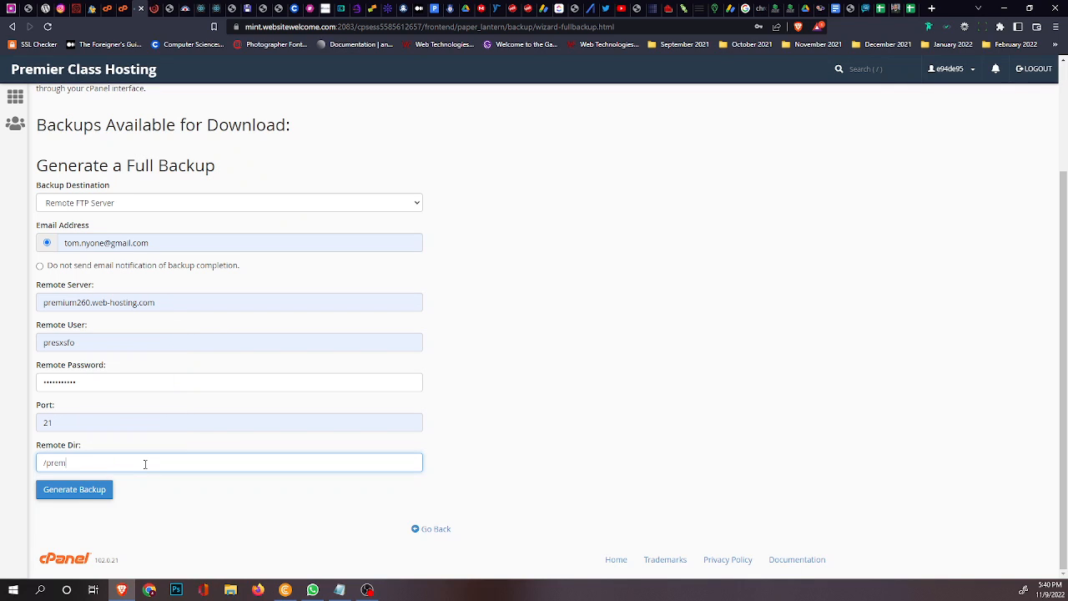
text(ierclasshosting.com)
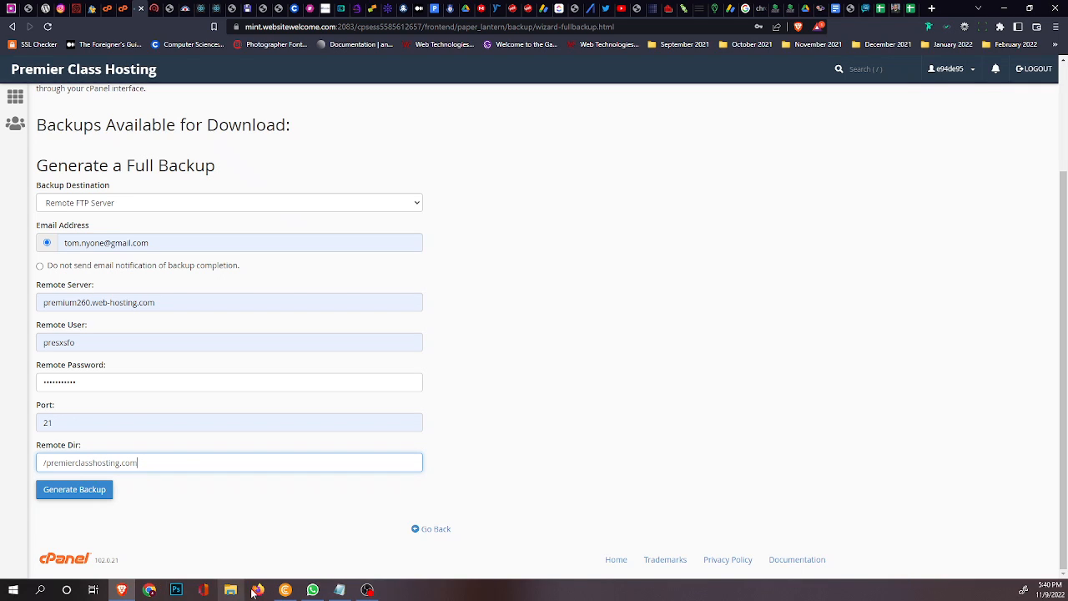
Check the premierclasshosting.com folder in the destination File Manager, and generate the full backup from the wizard.
click(285, 590)
click(147, 10)
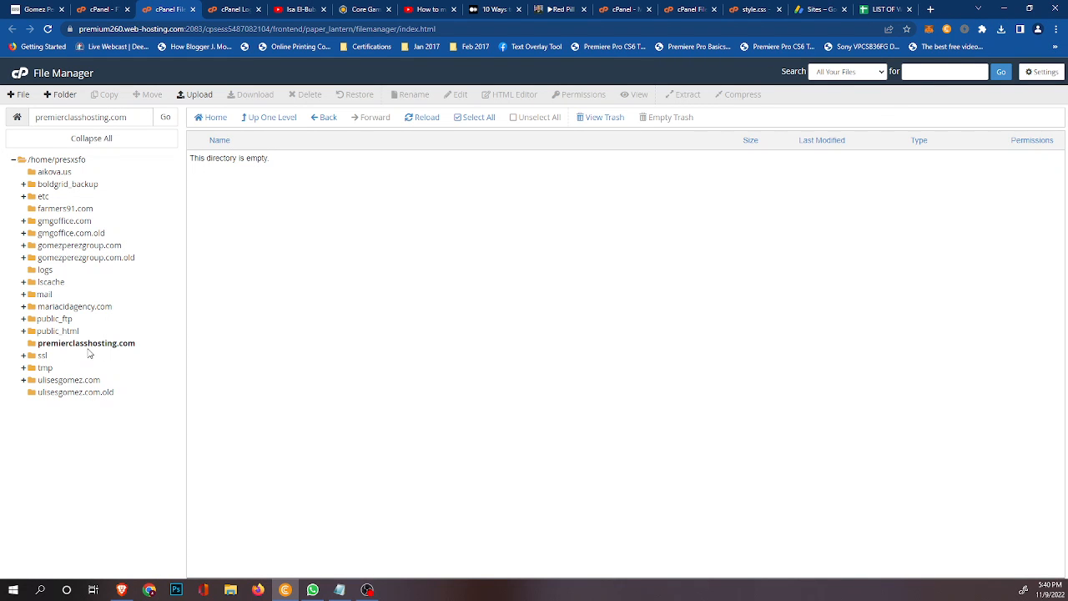
click(130, 590)
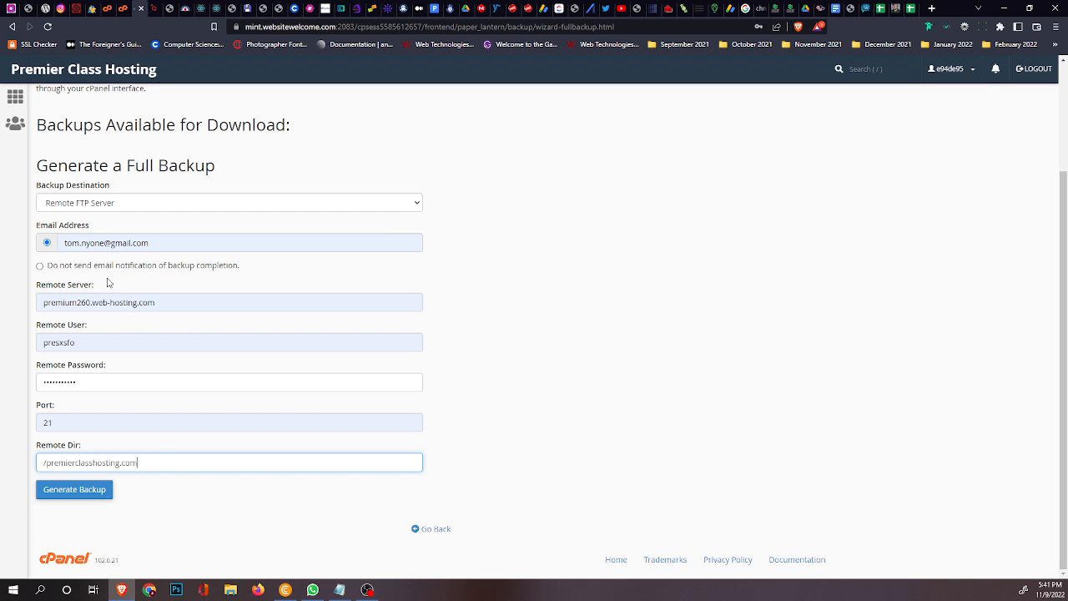
click(64, 489)
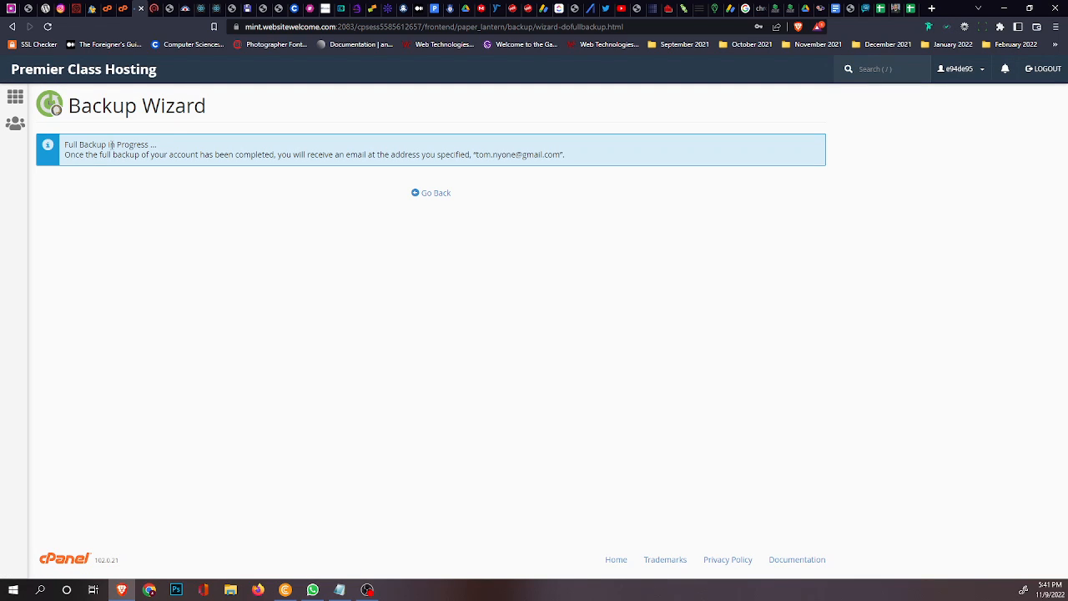
Highlight the full backup progress message, switch to the other browser, and open gmail.com in a new tab.
drag(157, 145, 63, 147)
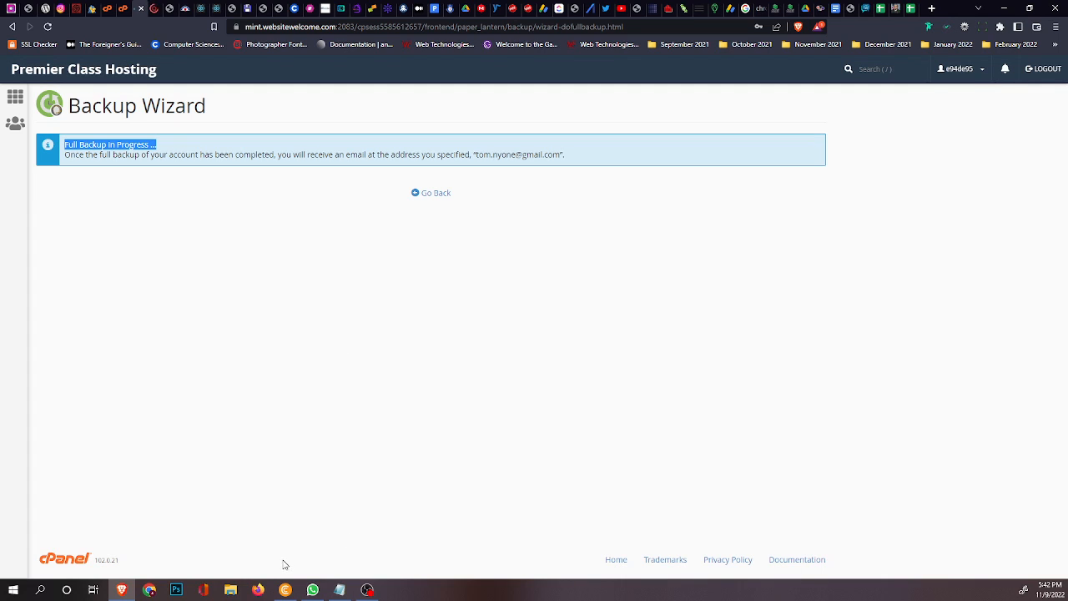
click(284, 589)
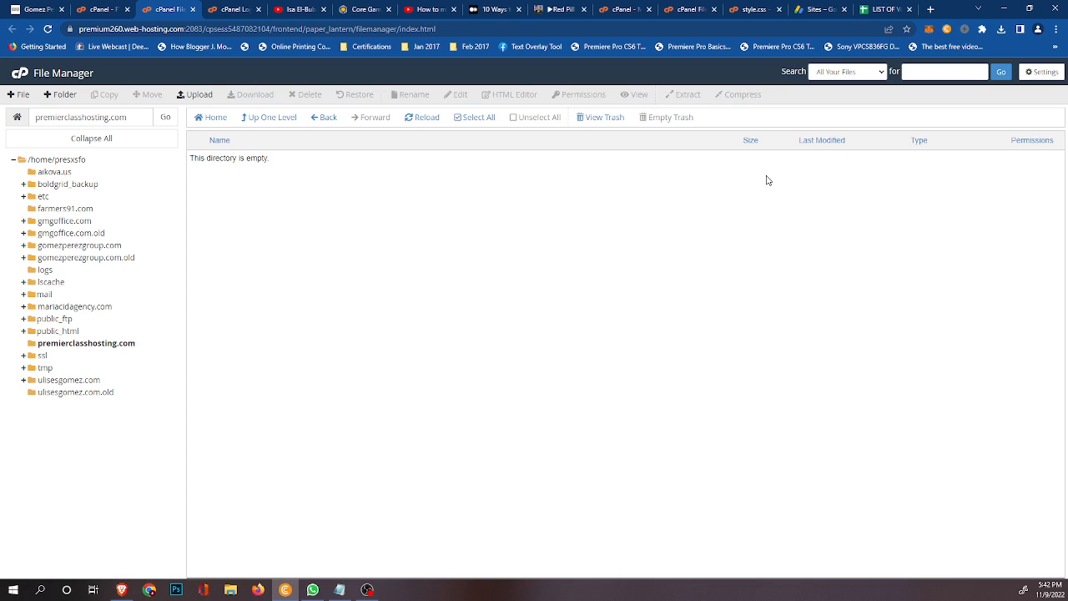
click(929, 10)
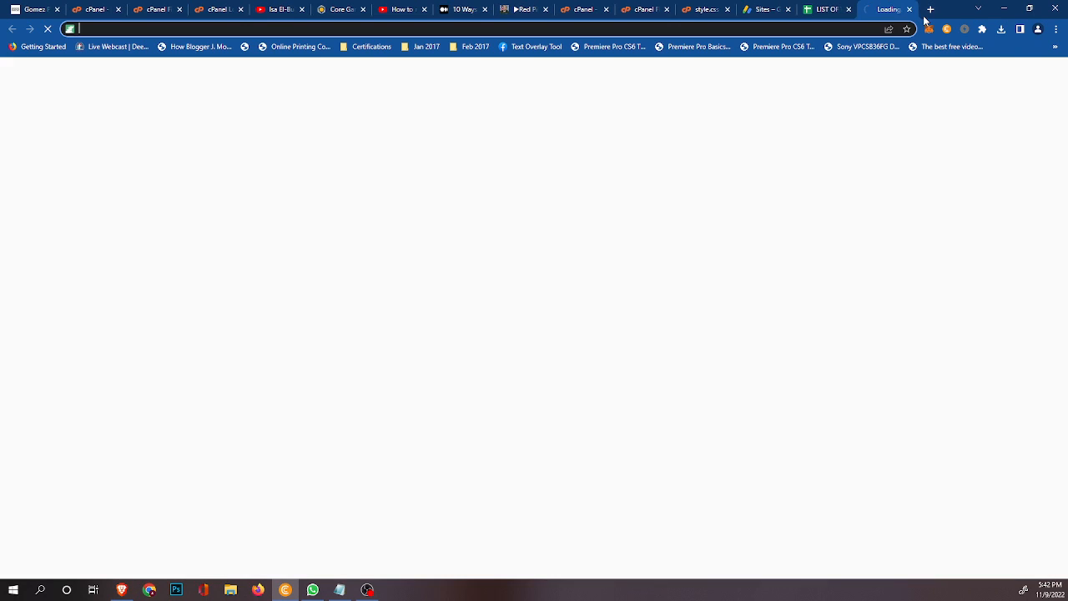
text(gm)
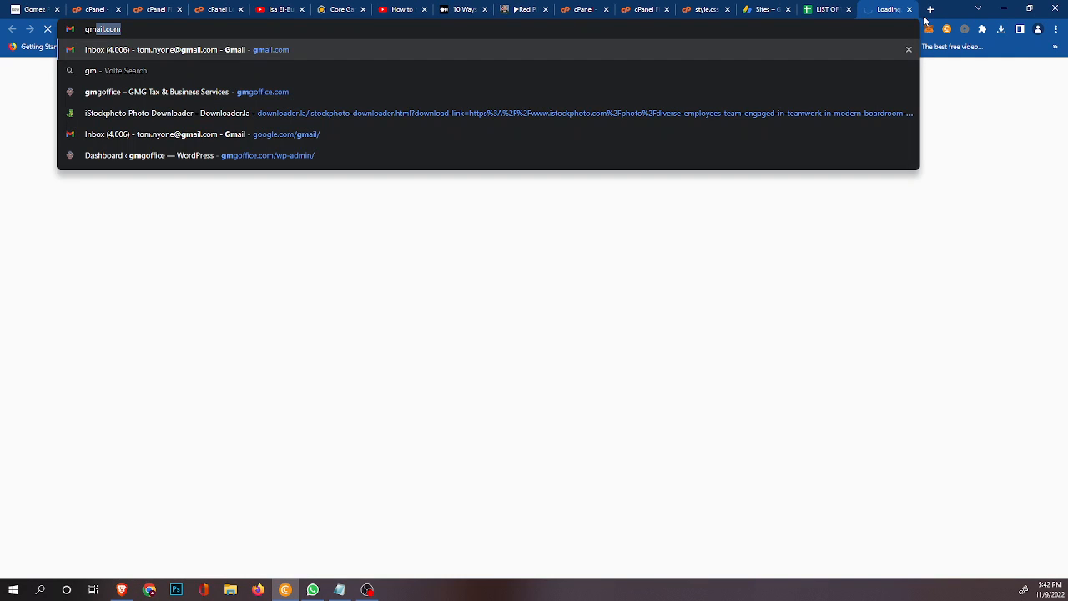
key(Return)
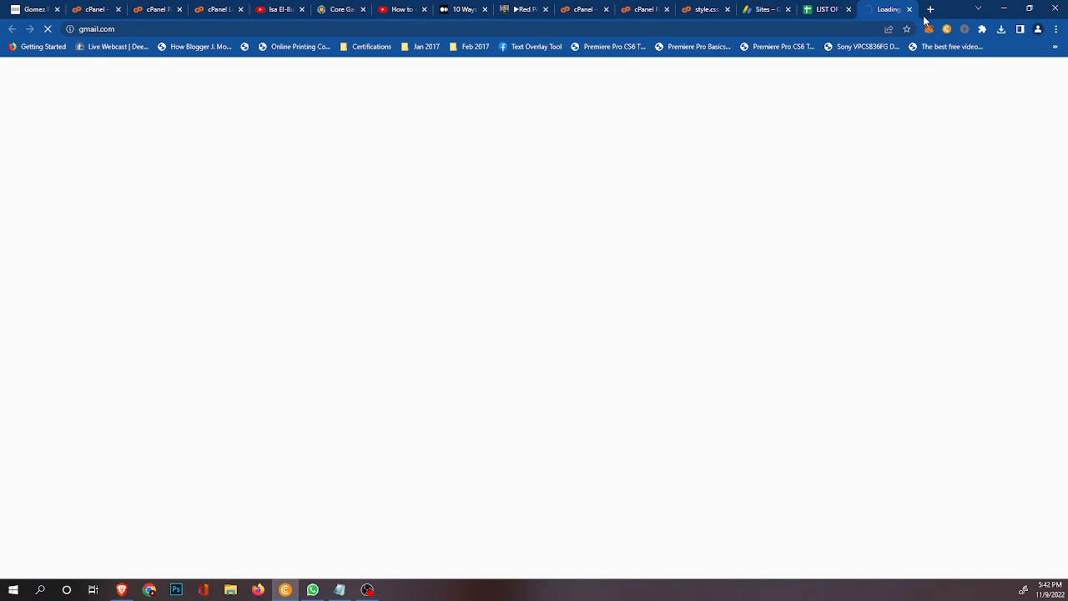
click(497, 30)
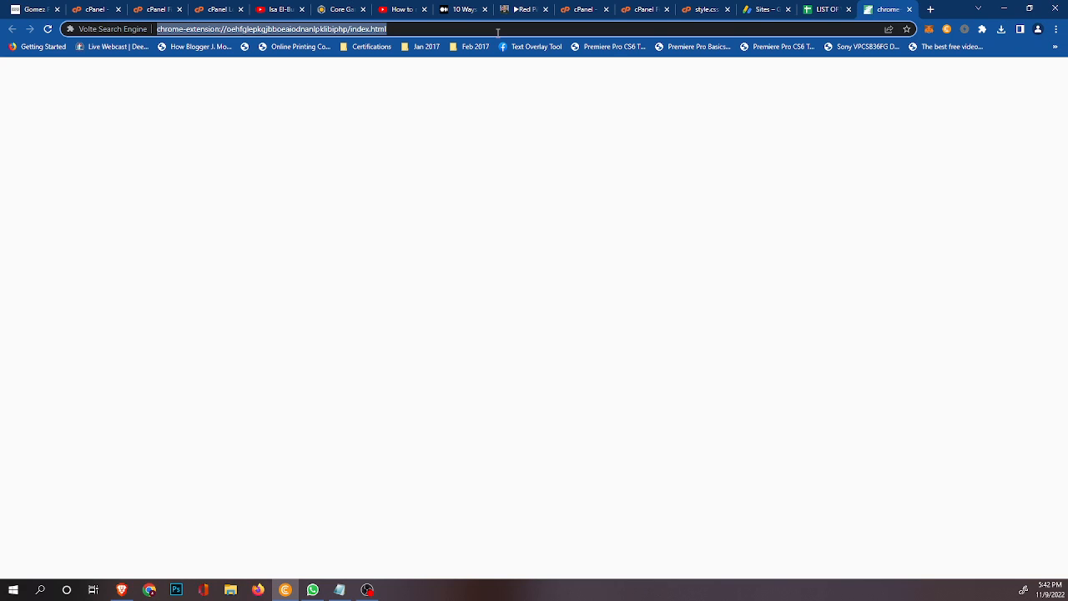
text(gm)
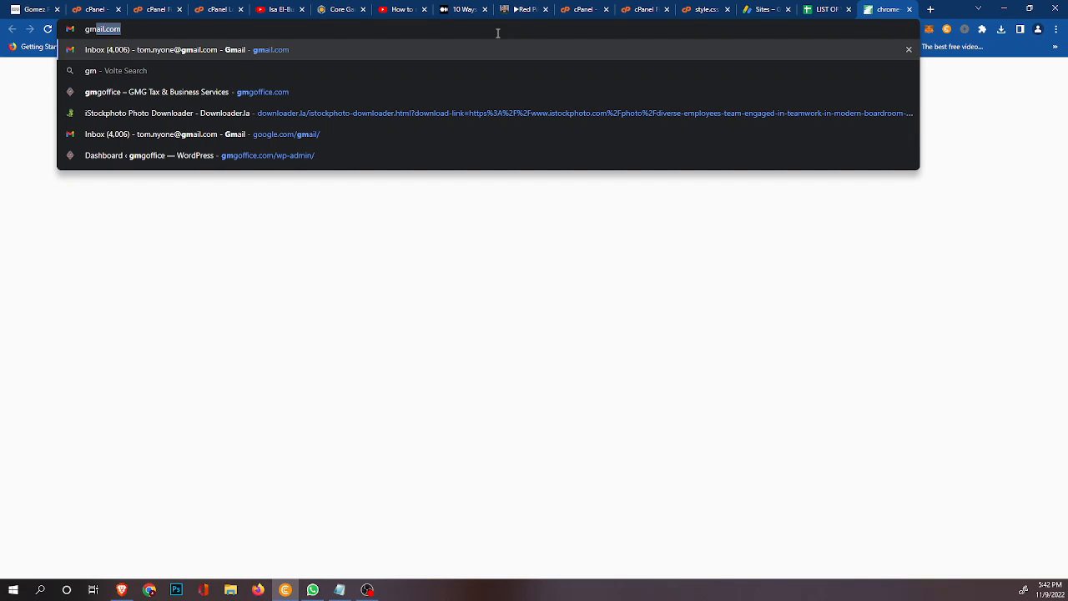
key(Return)
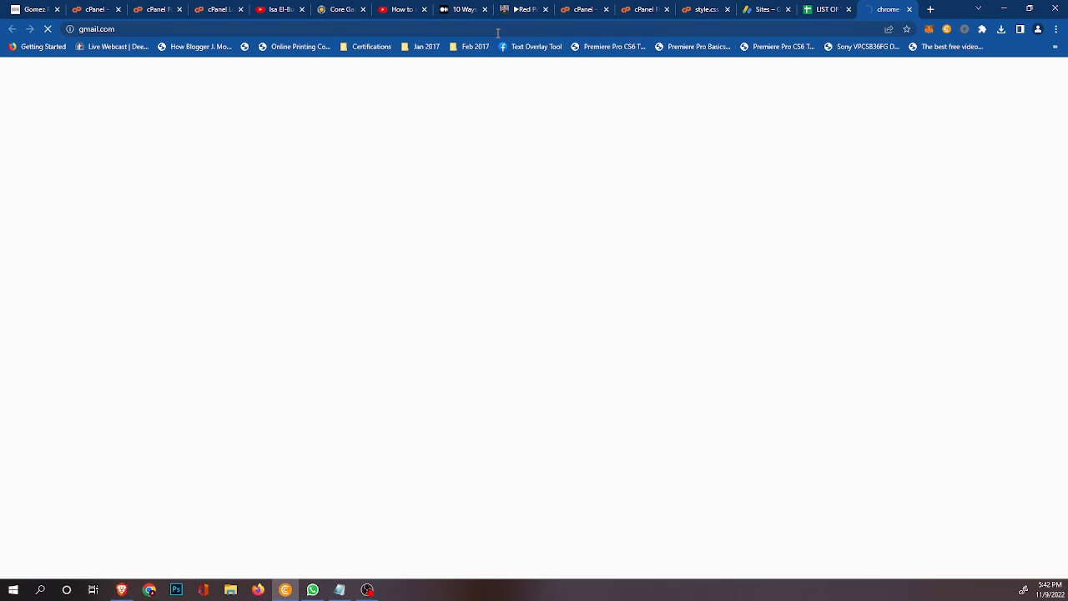
Check the premierclasshosting.com folder in the destination File Manager for the backup archive, reloading the file list.
click(152, 9)
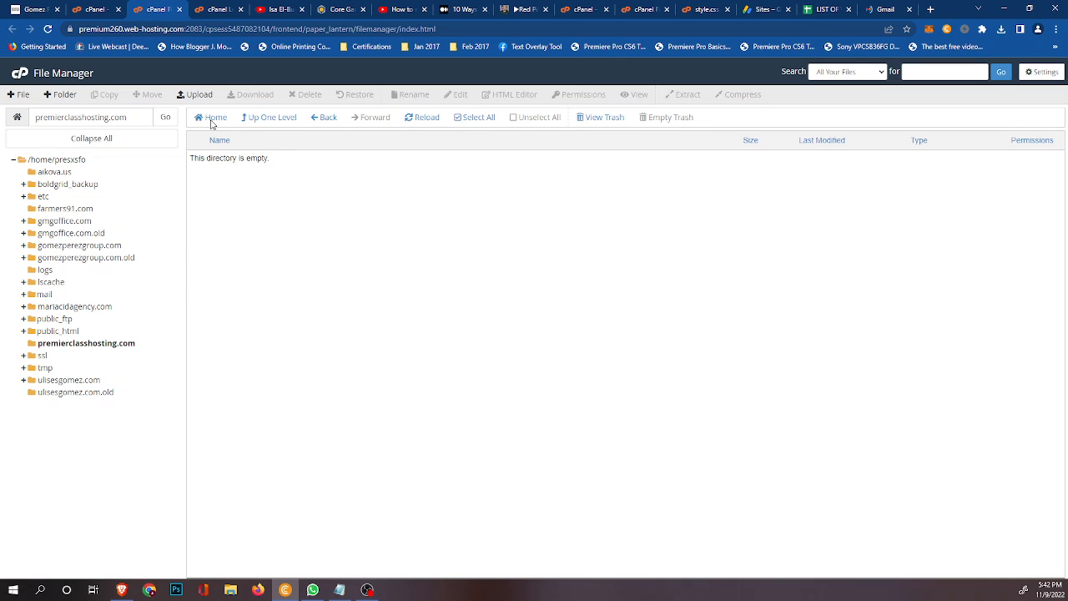
click(421, 119)
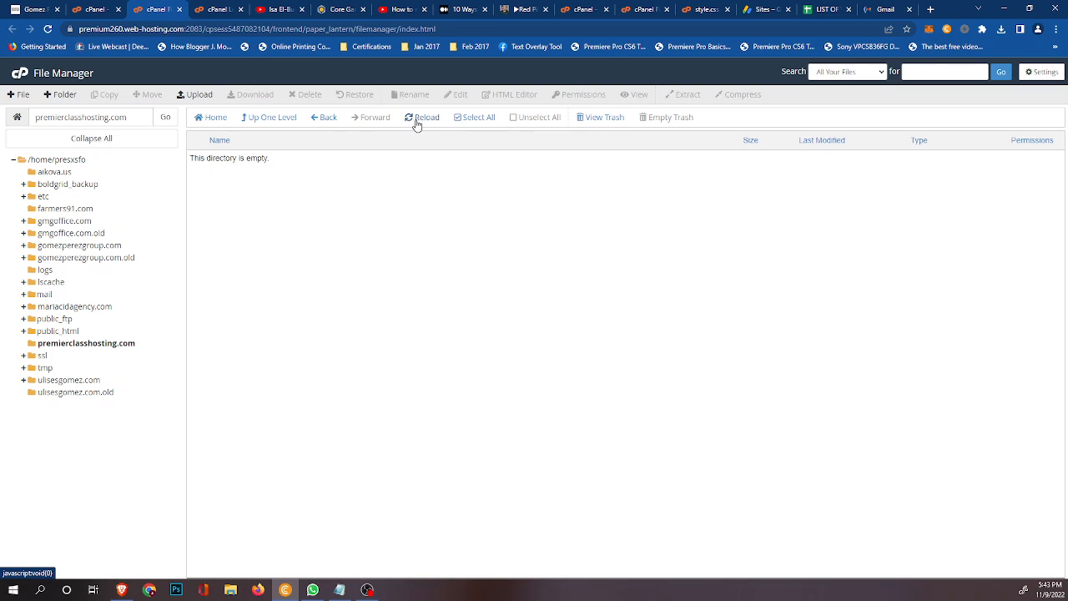
click(419, 124)
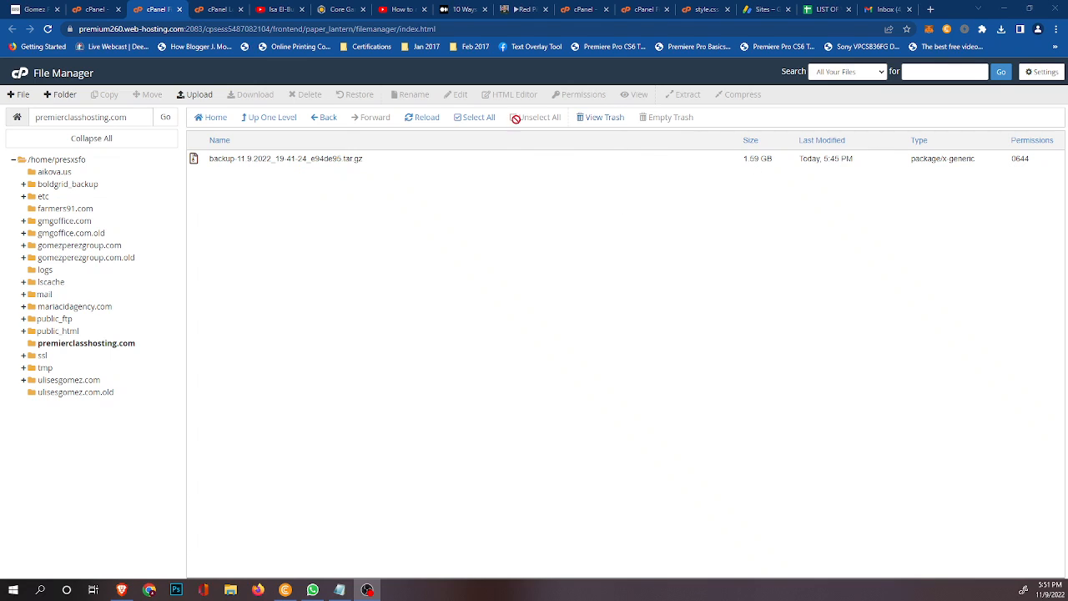
click(424, 119)
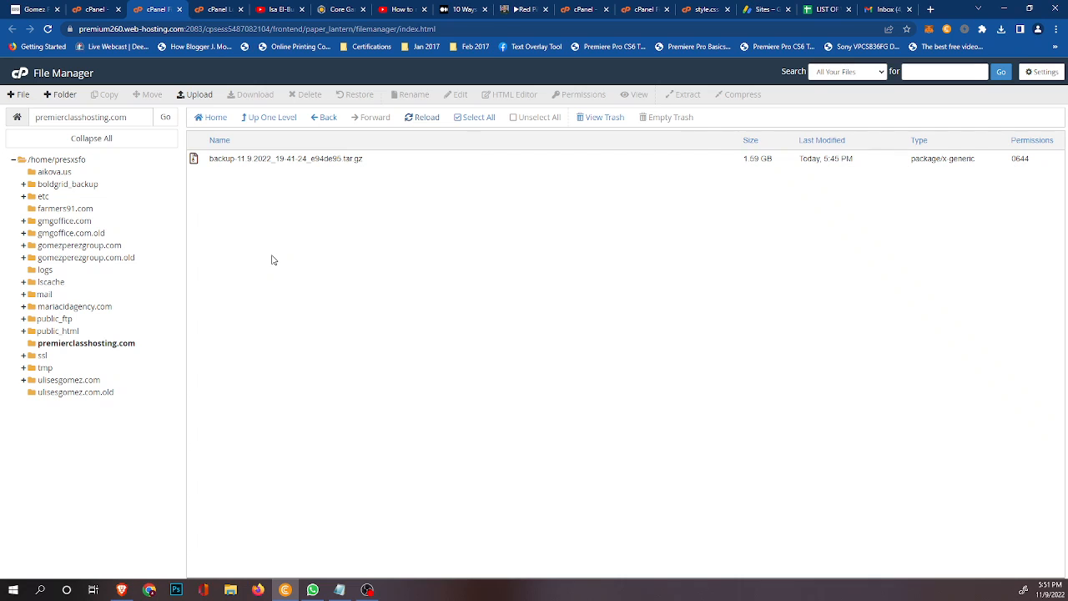
Open the Domains list from the destination cPanel's home page.
click(92, 9)
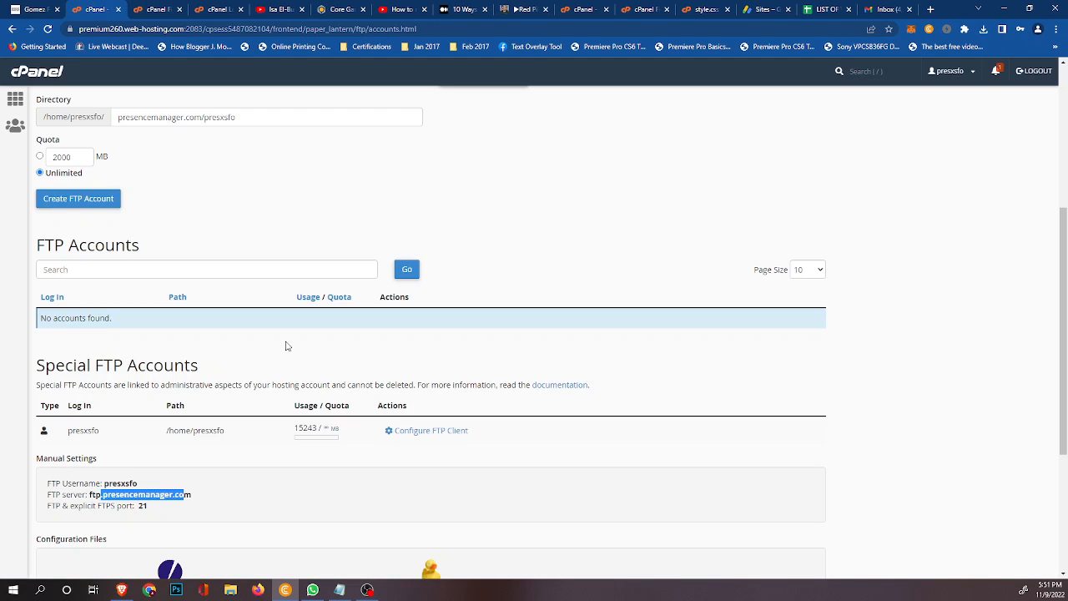
click(14, 102)
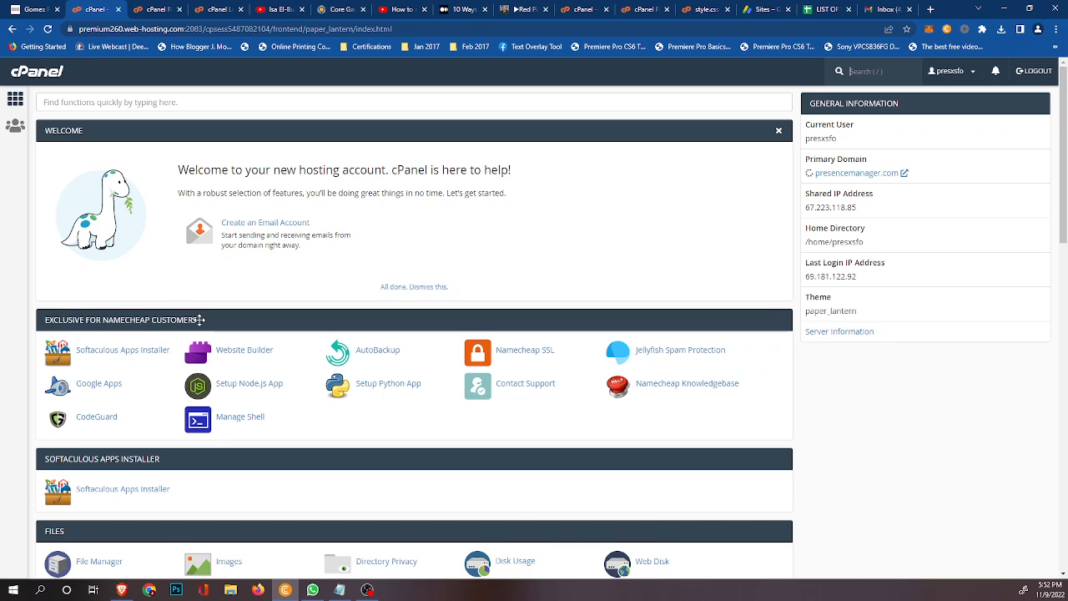
scroll(217, 282, down, 1)
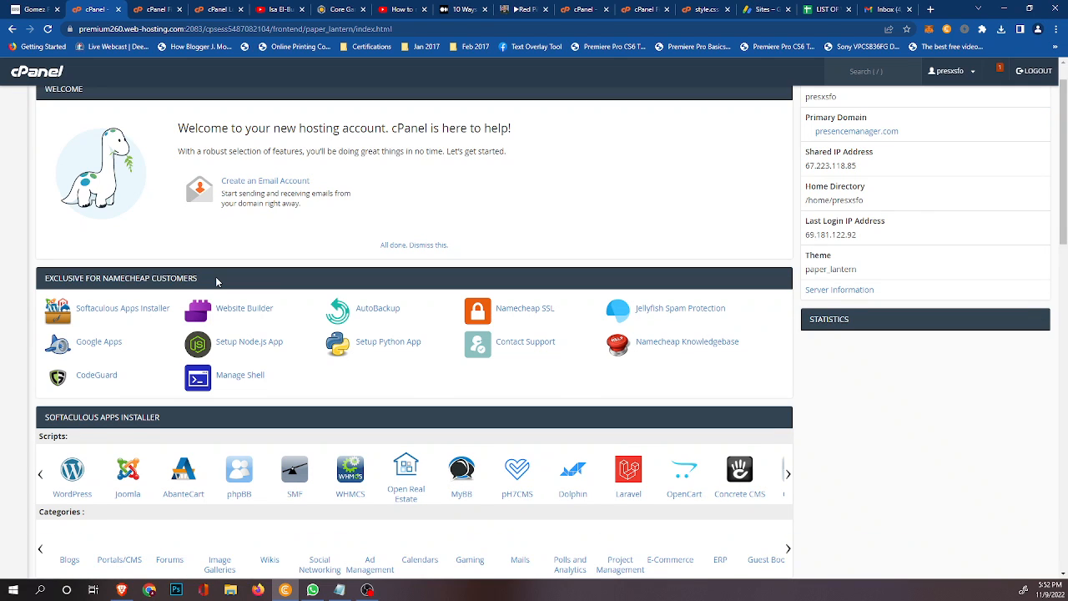
scroll(233, 292, down, 3)
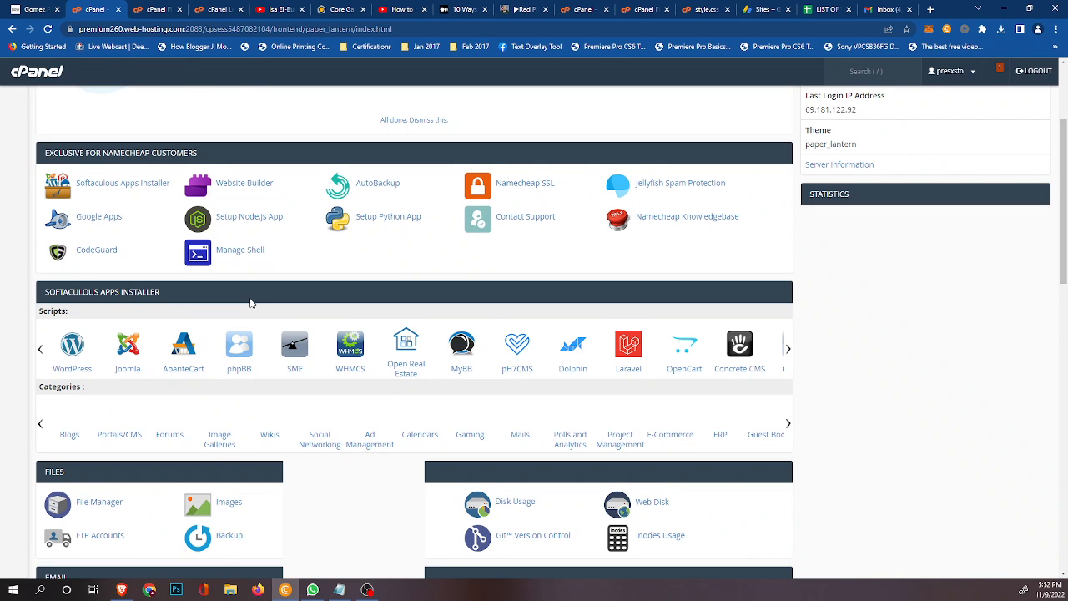
scroll(250, 303, down, 4)
scroll(159, 367, down, 10)
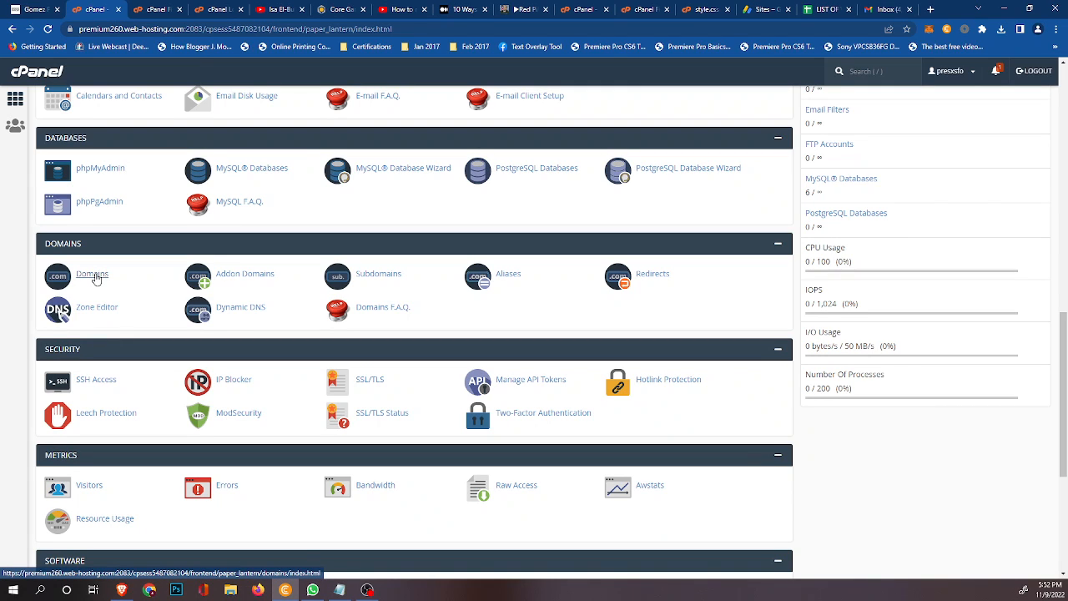
click(94, 275)
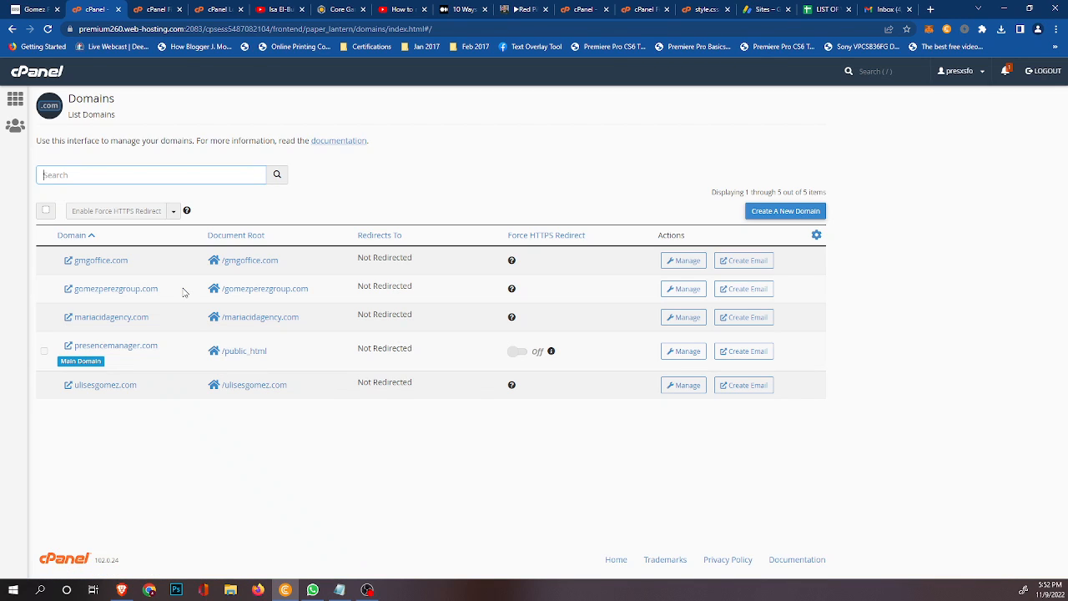
Start a new domain premierclasshosting.com with its own document root instead of sharing the main domain's.
click(785, 210)
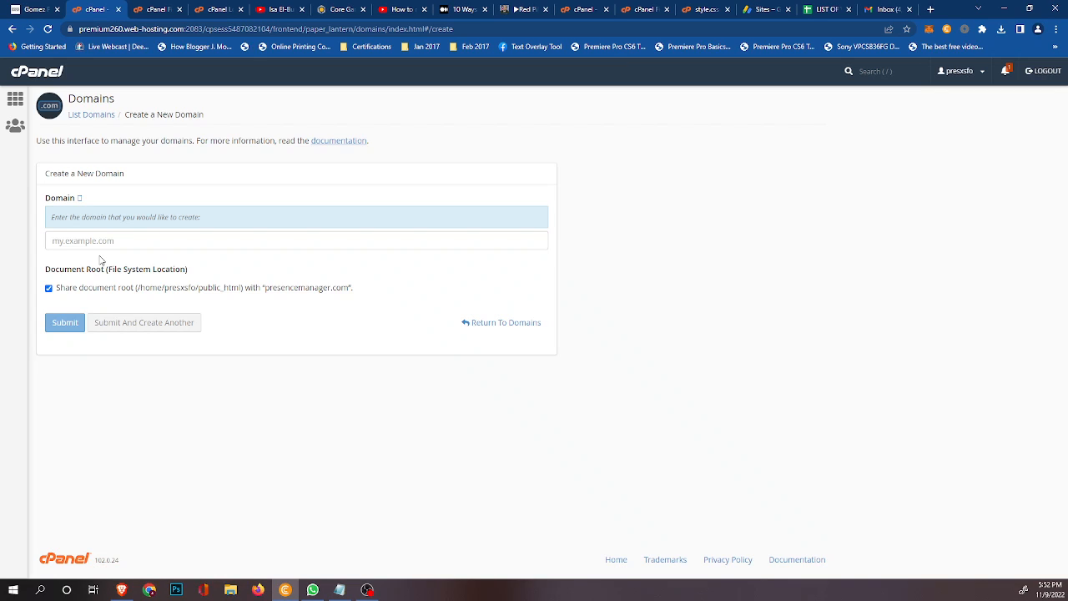
click(136, 237)
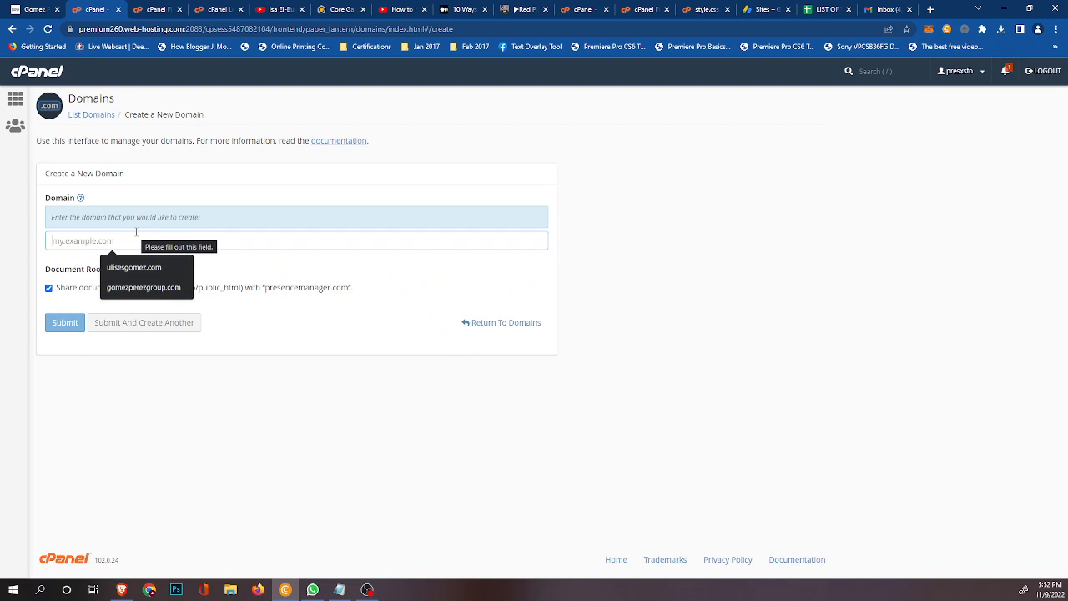
text(prem)
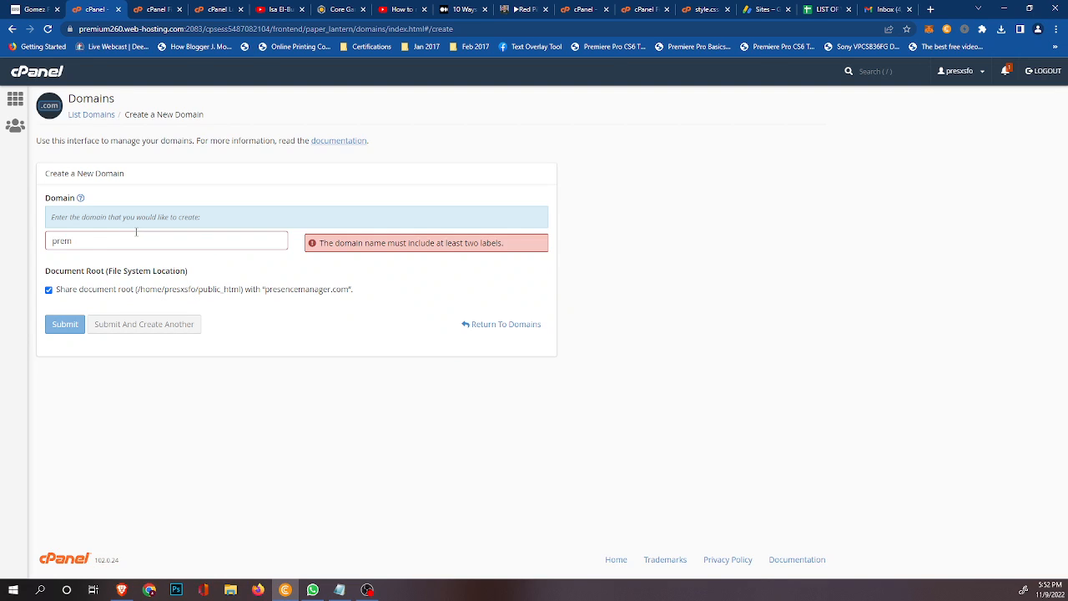
text(ierclasshosting.com)
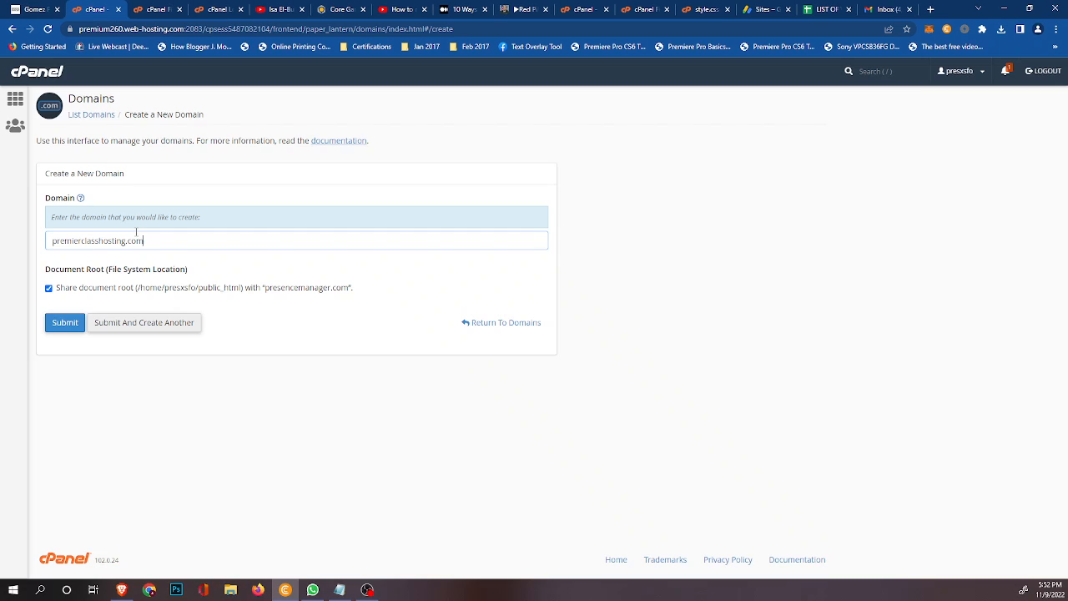
click(48, 289)
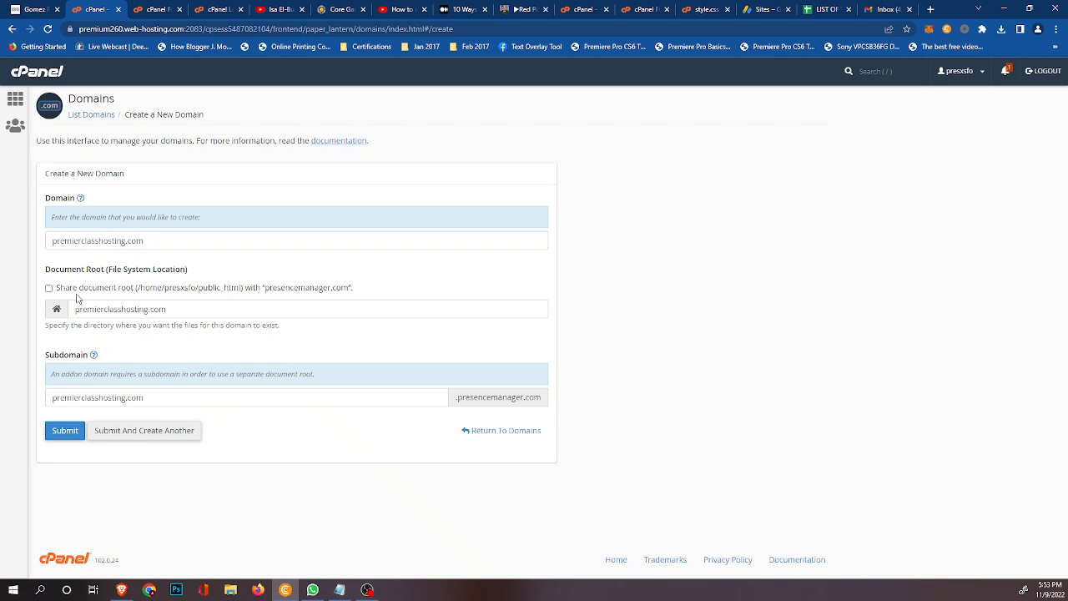
drag(177, 311, 74, 309)
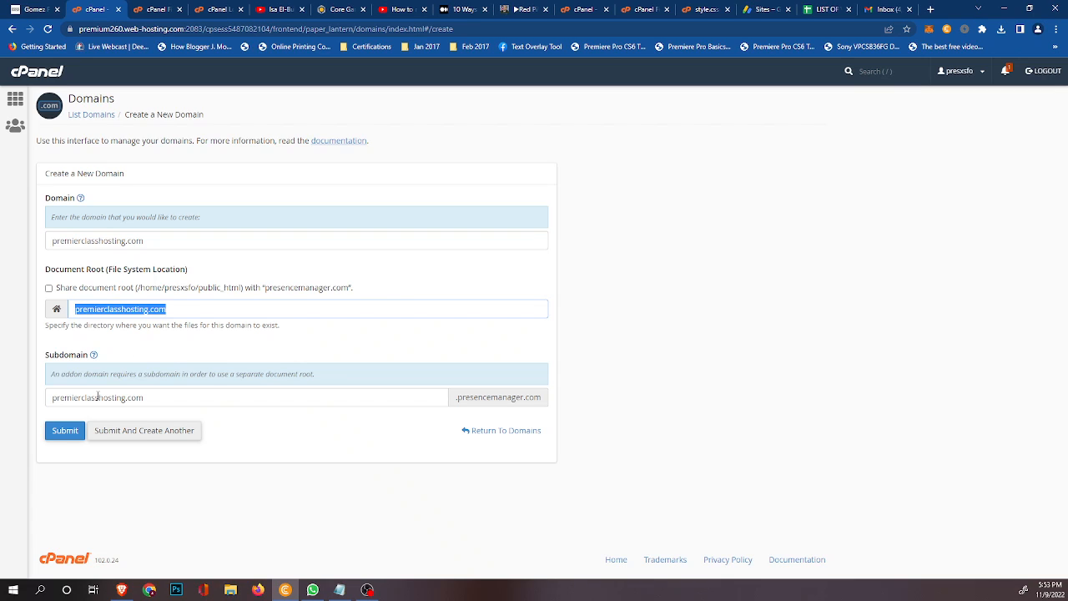
Rename the premierclasshosting.com folder to premierclasshosting.com.old in File Manager and return to the new domain form.
click(158, 10)
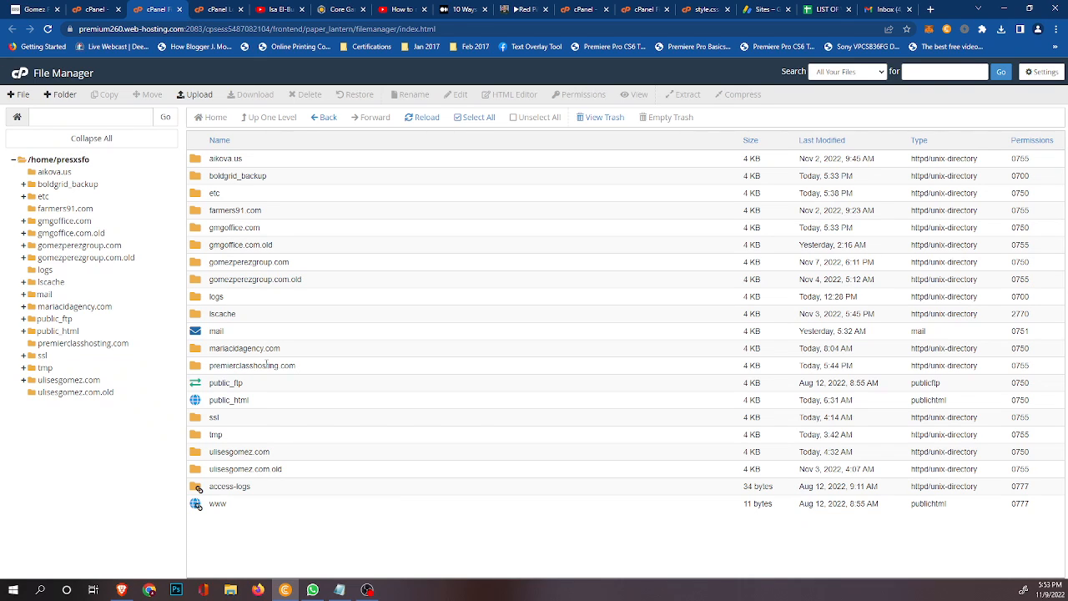
double_click(267, 365)
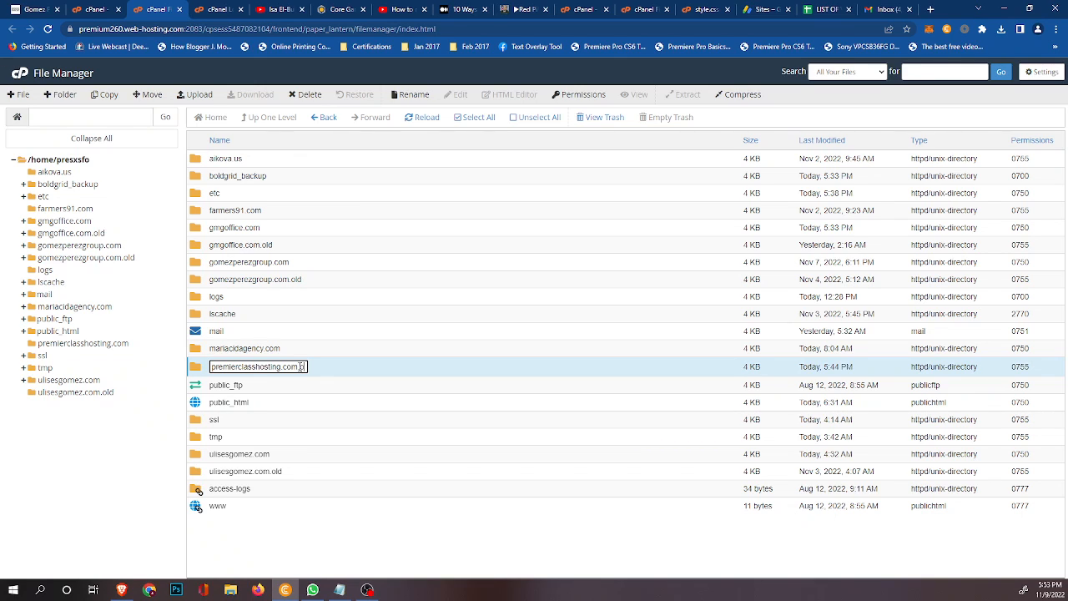
key(Return)
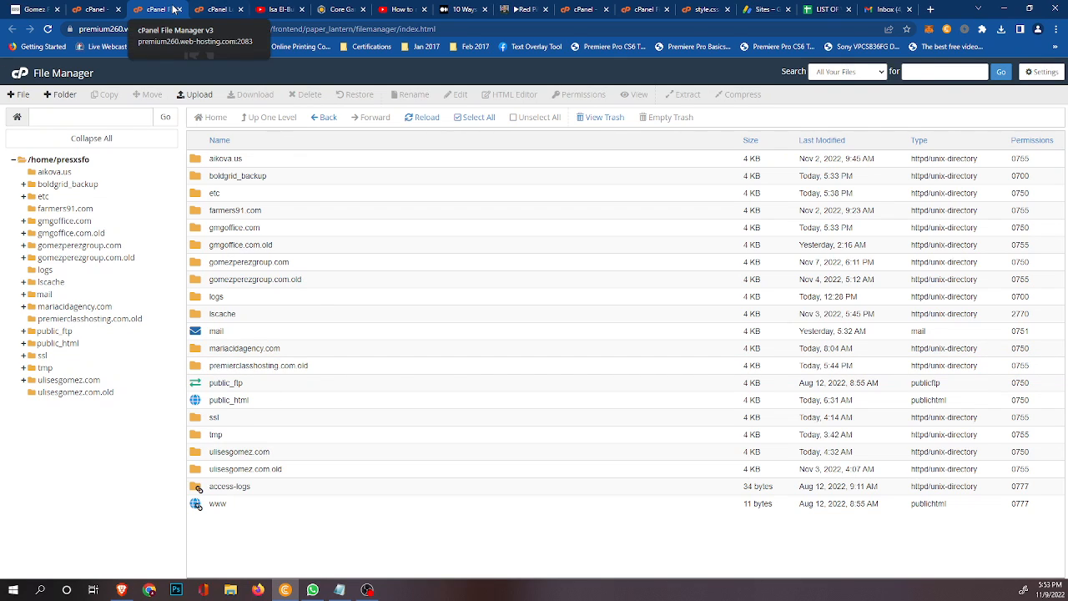
click(209, 8)
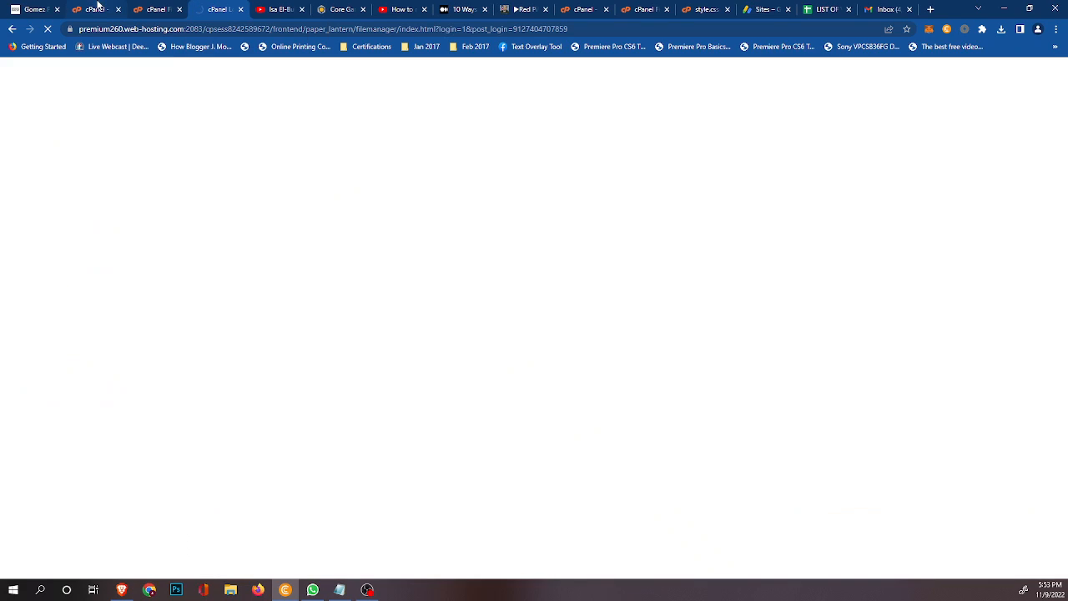
click(97, 9)
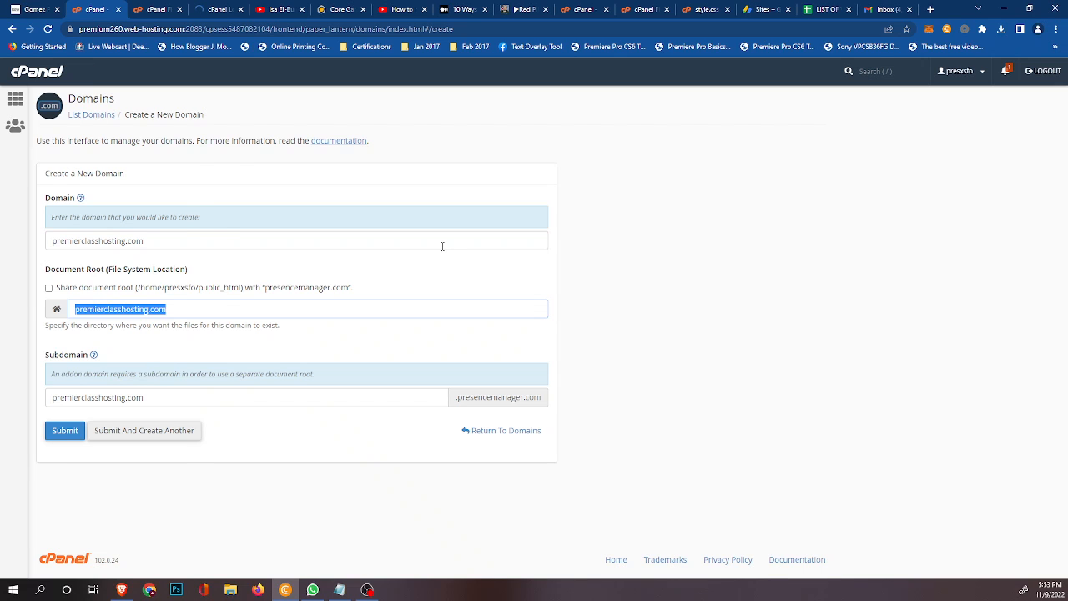
Extract the backup tar.gz archive in the premierclasshosting.com.old folder into /premierclasshosting.com.old.
key(ctrl+Tab)
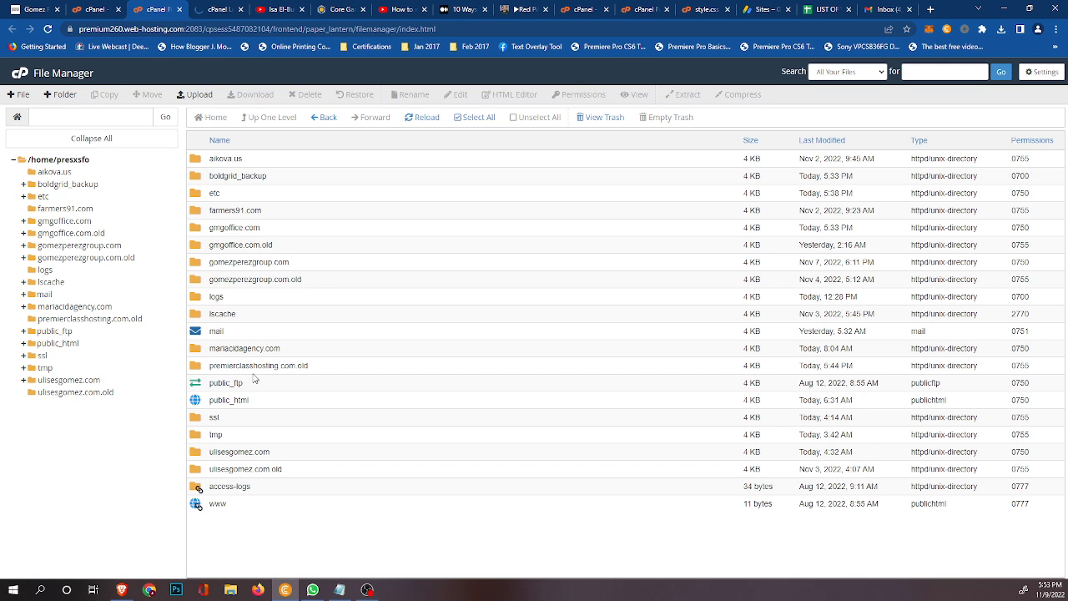
double_click(202, 352)
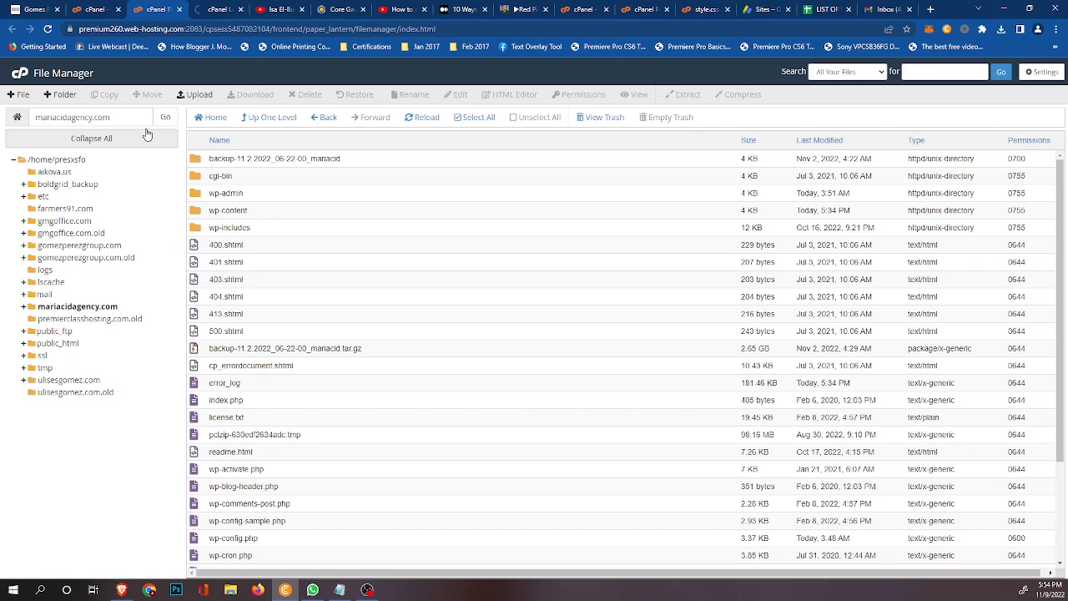
click(267, 117)
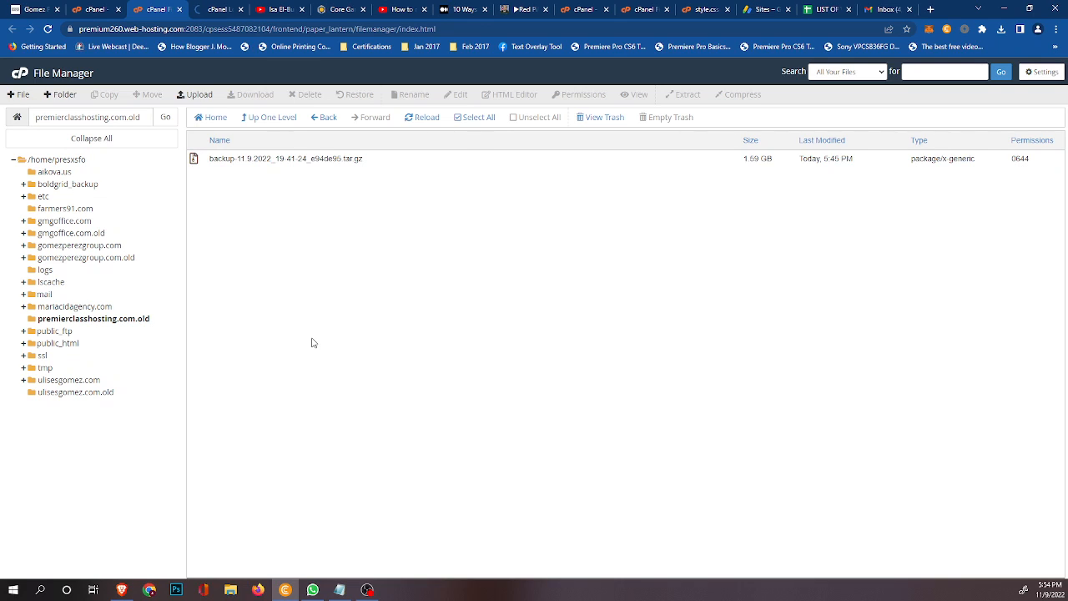
click(334, 158)
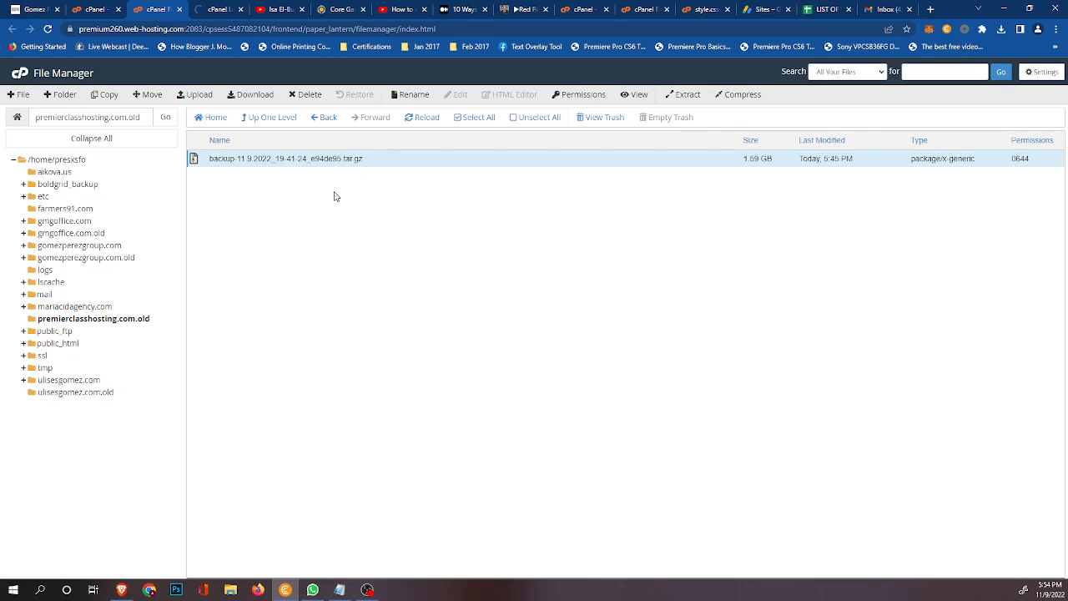
click(683, 94)
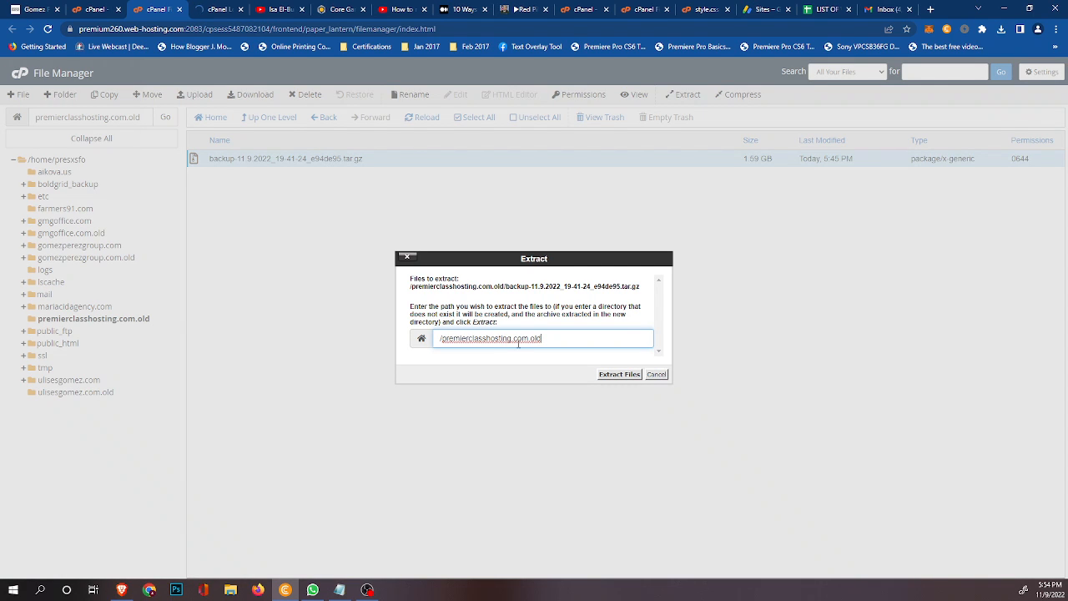
click(608, 380)
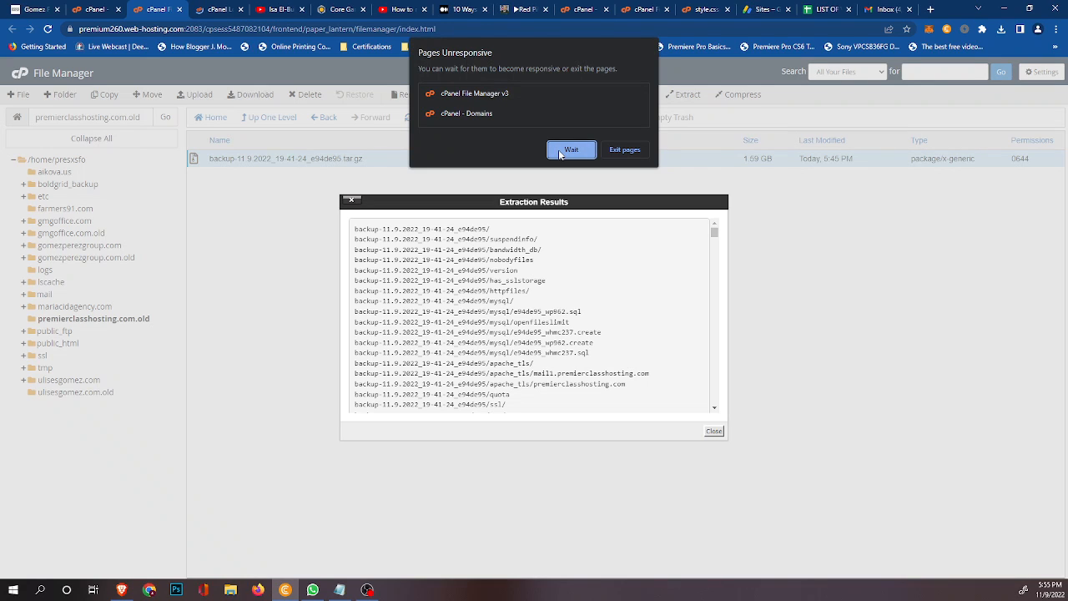
Keep waiting for the unresponsive pages, close the extraction results and select the extracted backup folder.
click(571, 150)
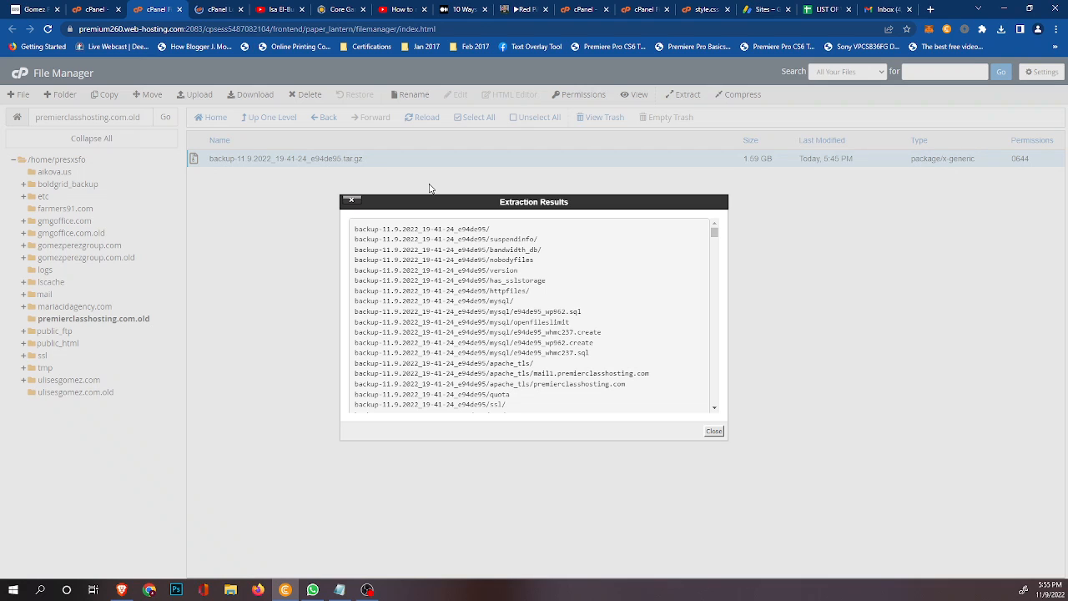
click(286, 590)
click(714, 431)
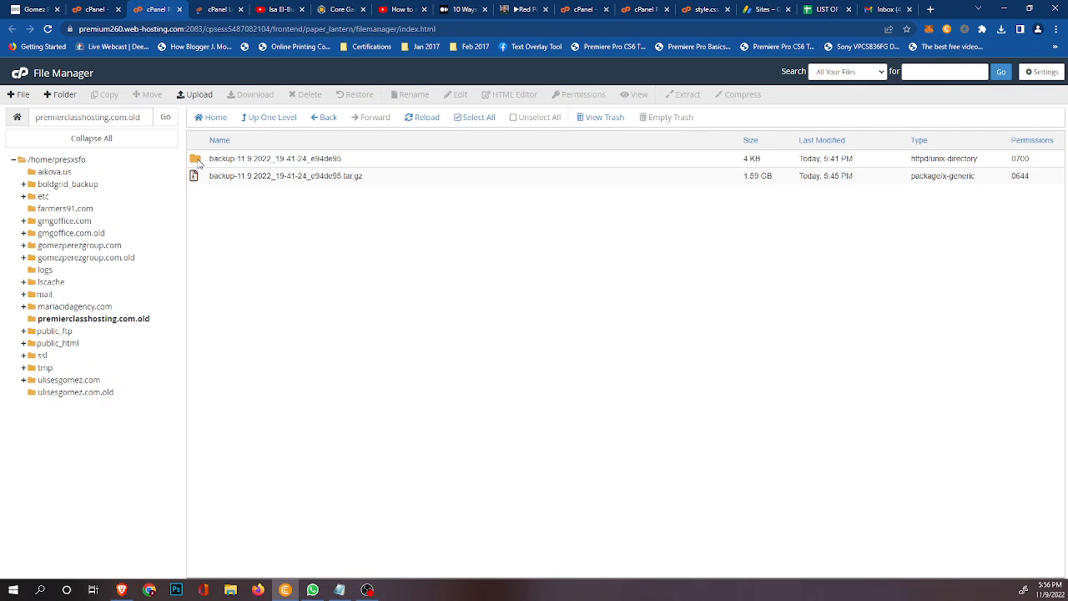
click(198, 160)
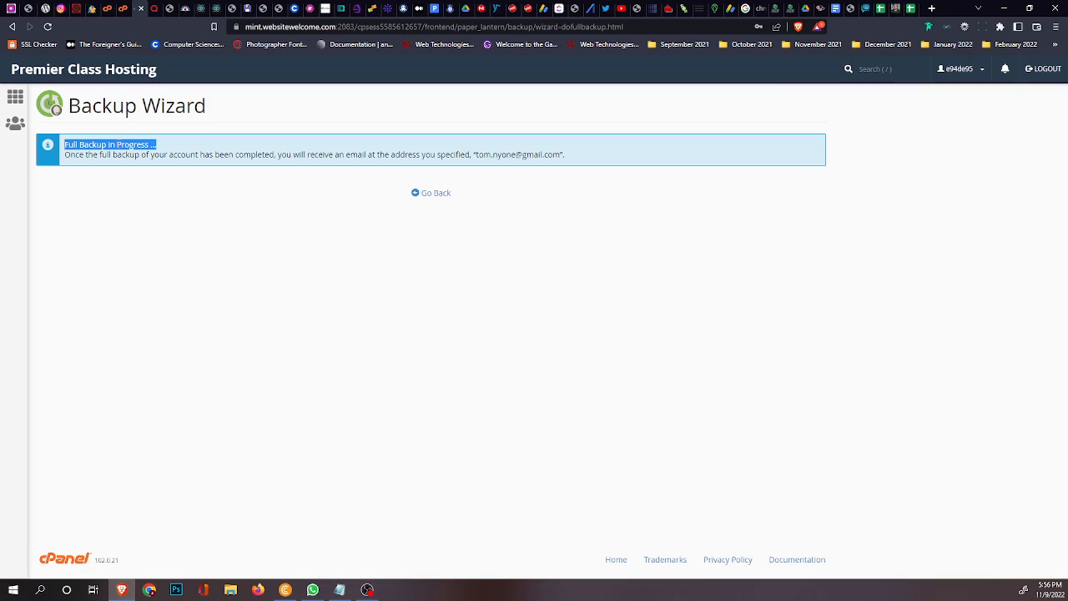
Go back from the source server's full backup progress page and close that browser window, returning to the destination File Manager.
click(432, 196)
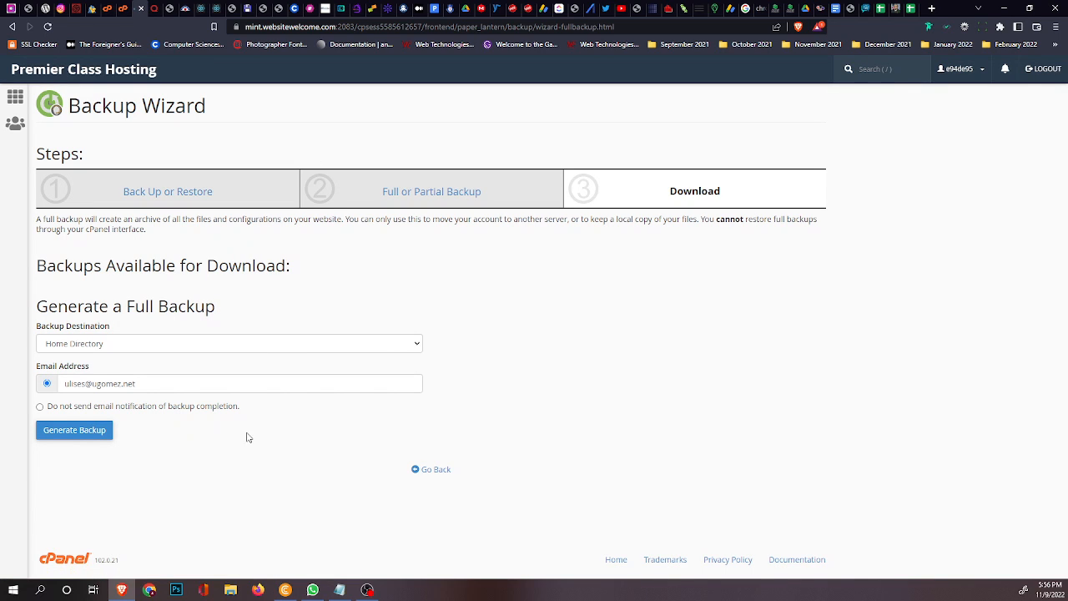
click(288, 589)
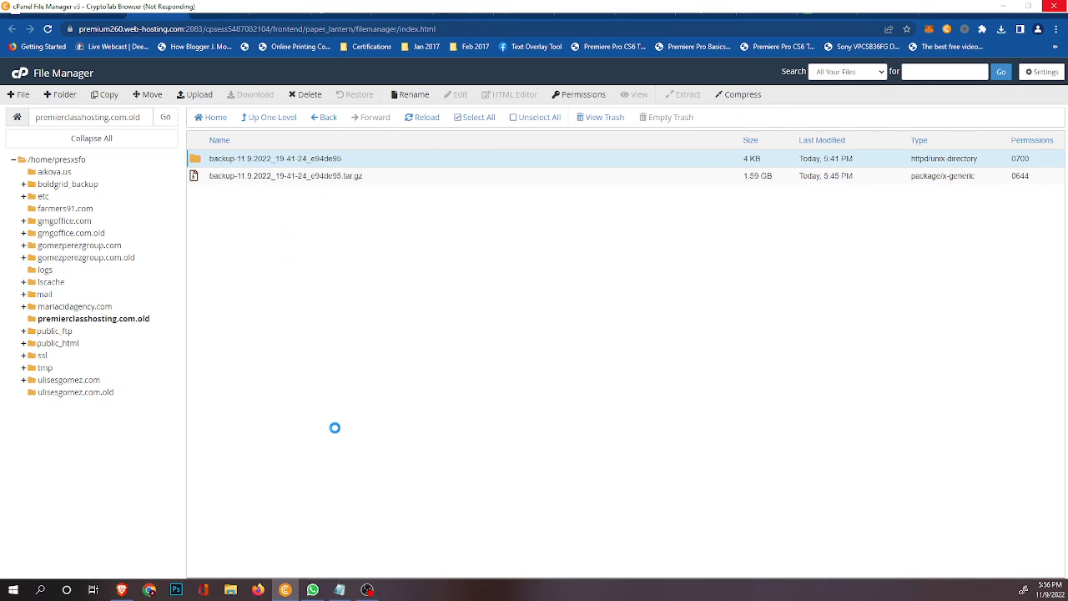
click(147, 589)
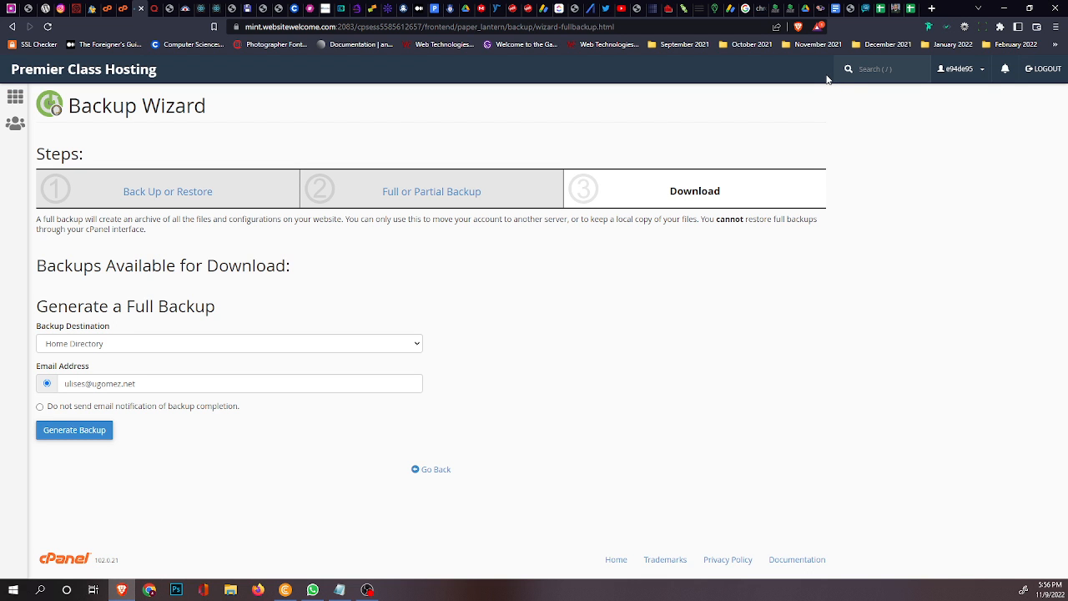
click(1055, 7)
click(551, 138)
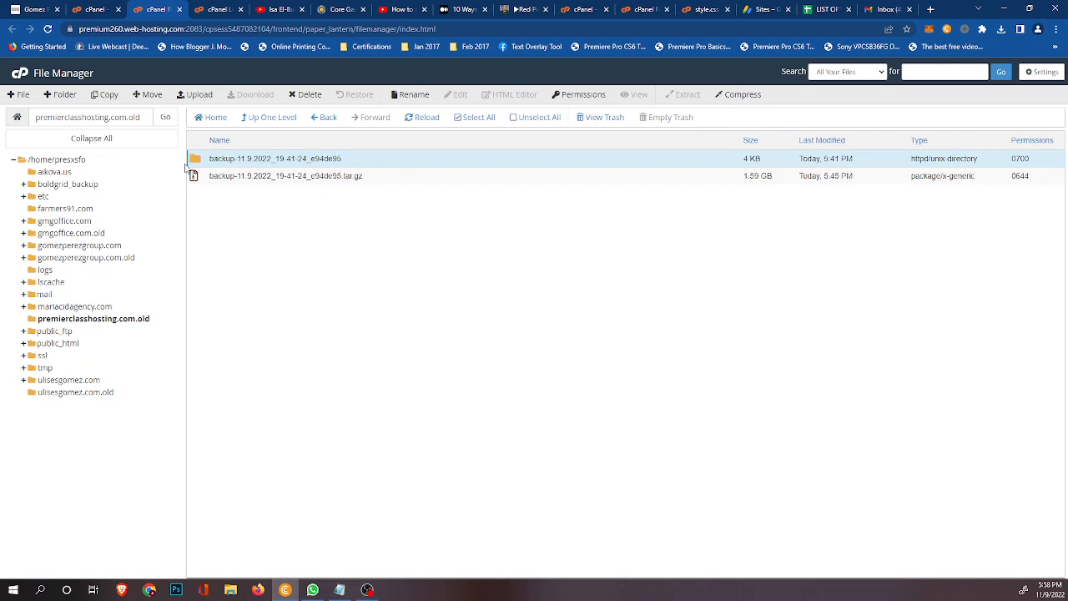
Open the public_html folder inside the extracted backup's homedir folder.
double_click(195, 161)
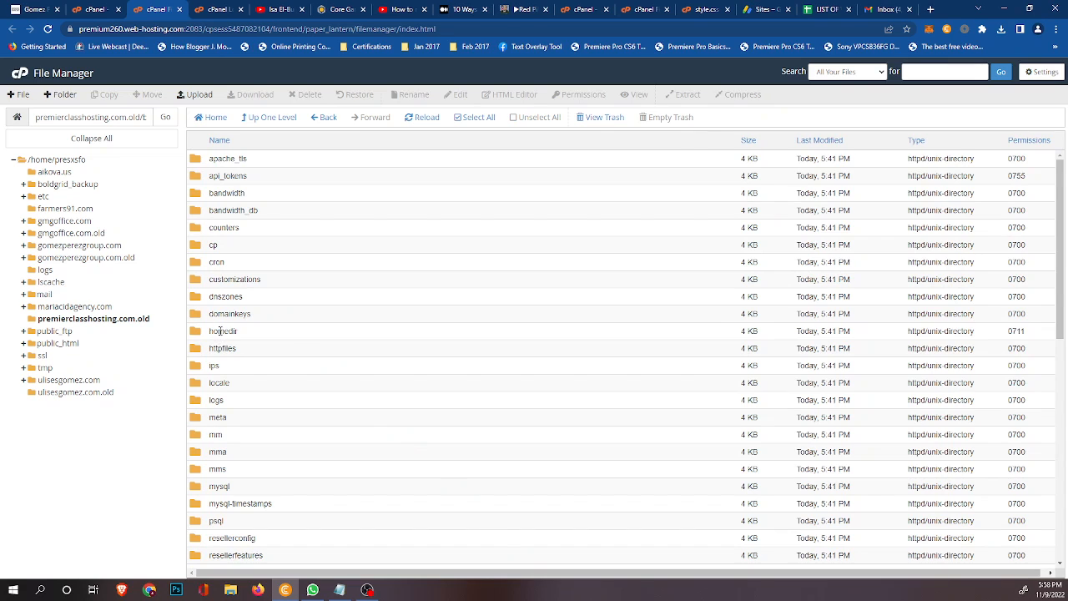
click(210, 333)
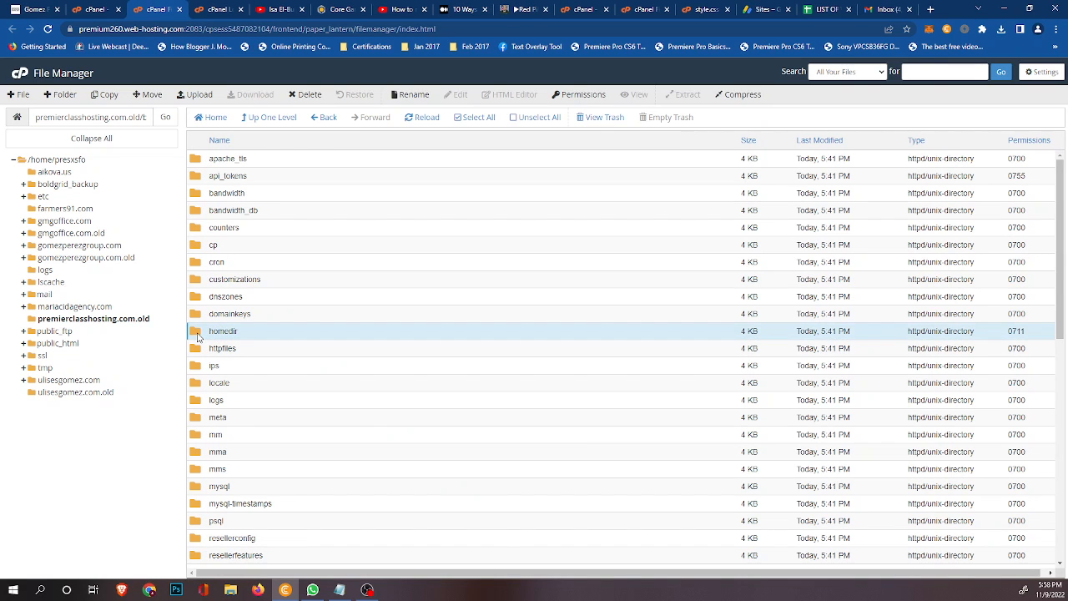
double_click(200, 333)
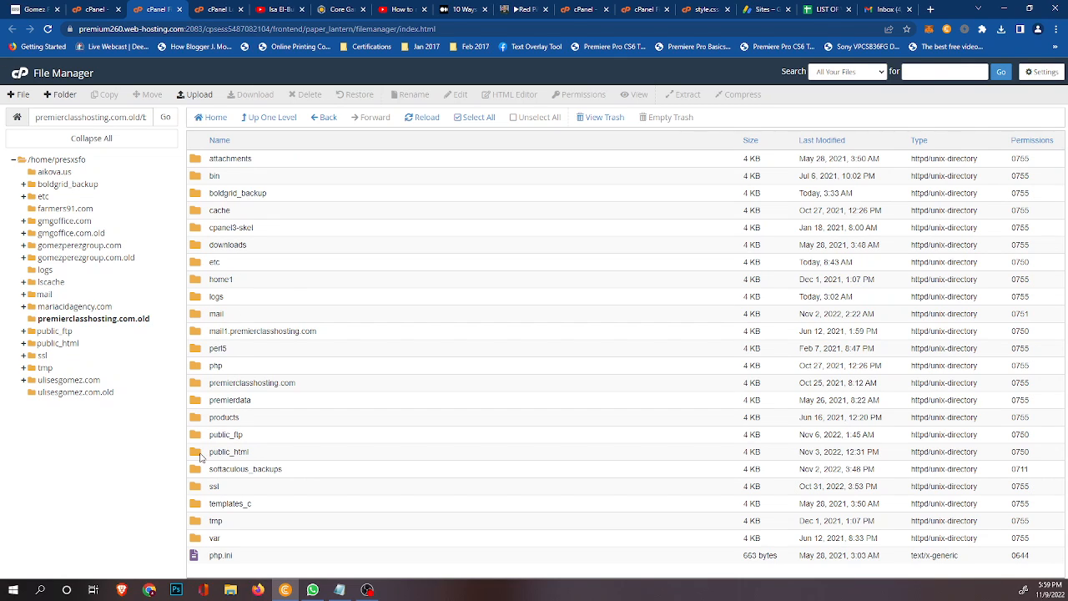
click(201, 456)
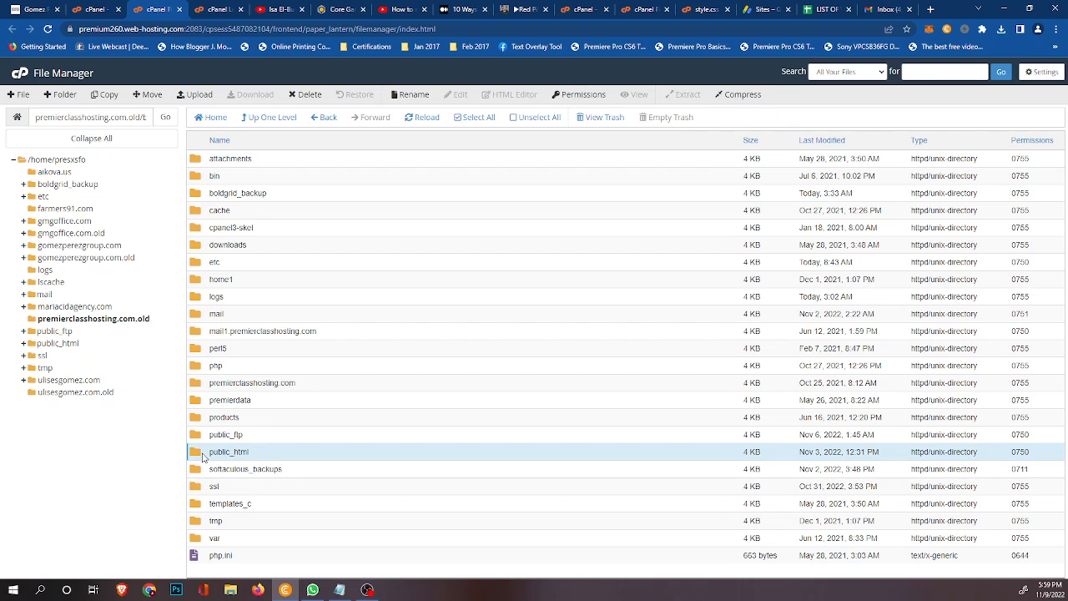
double_click(196, 456)
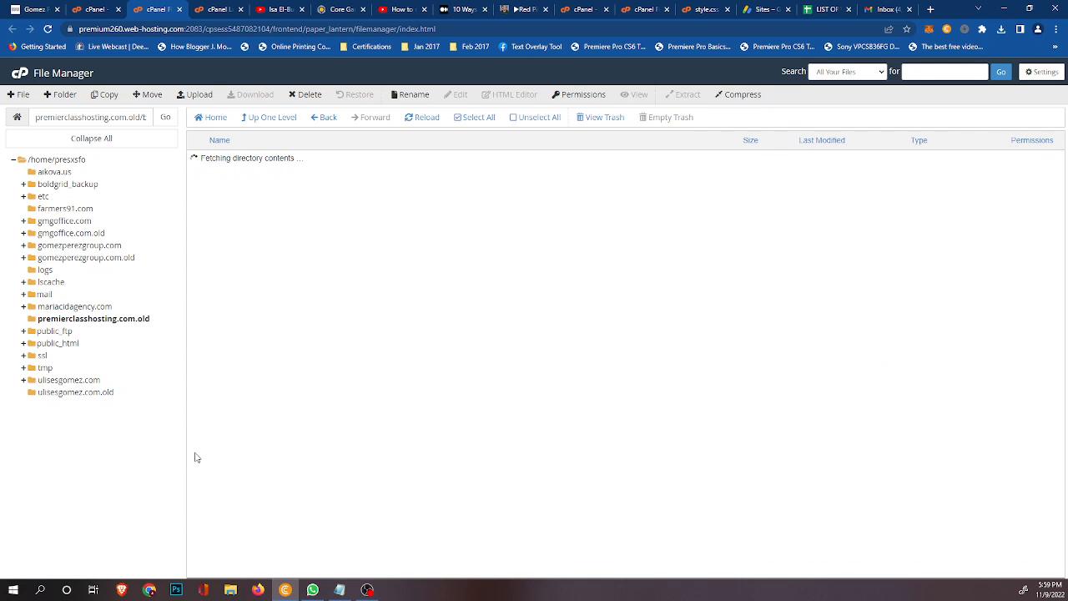
Try to move all files and folders from the backup's public_html to /premierclasshosting.com/.
click(473, 118)
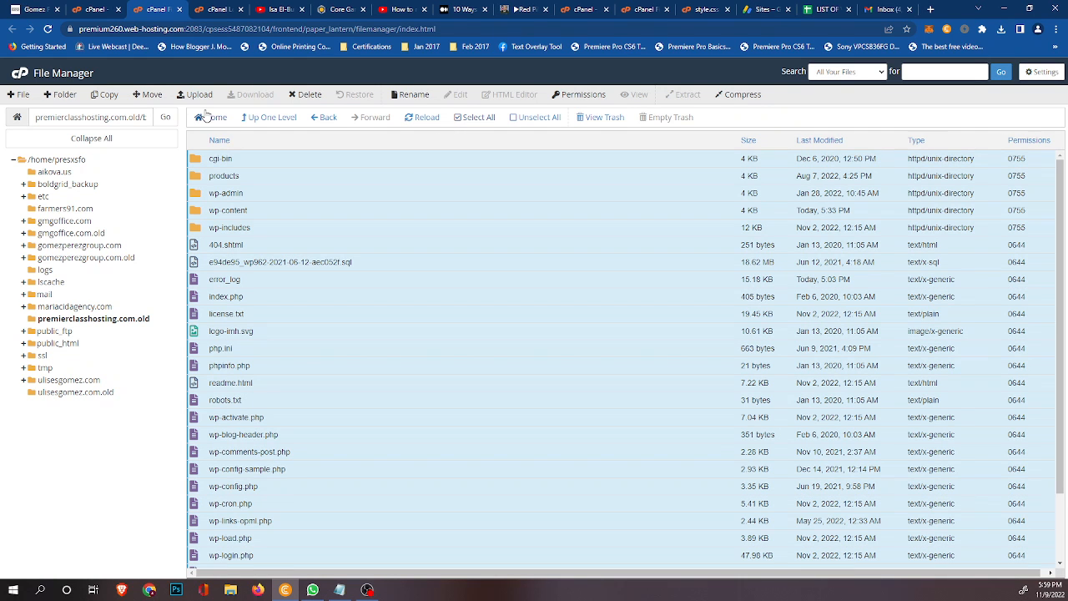
click(143, 96)
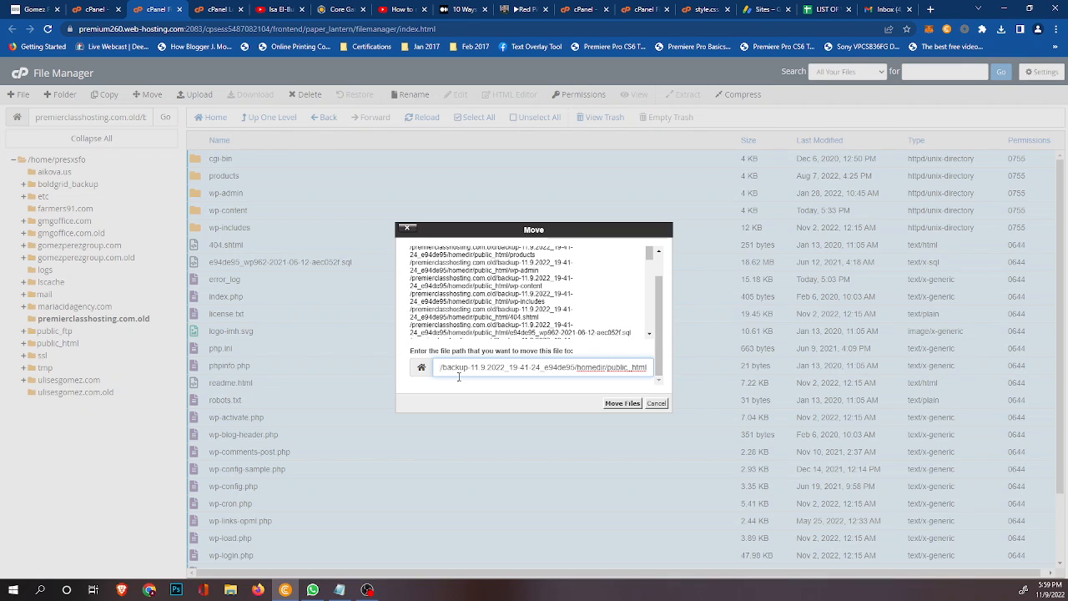
drag(441, 368, 636, 360)
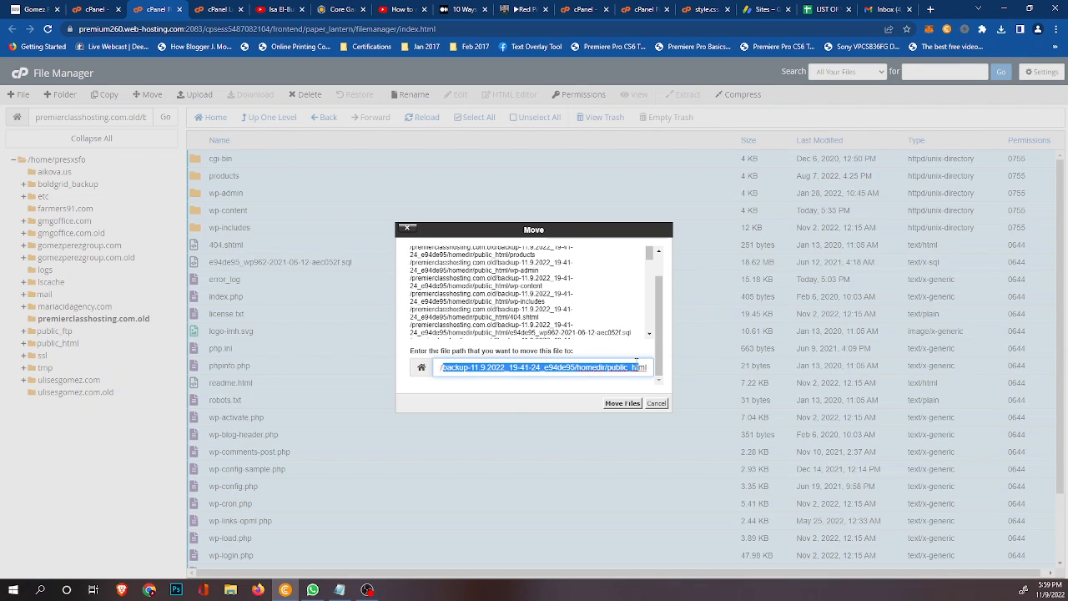
key(BackSpace)
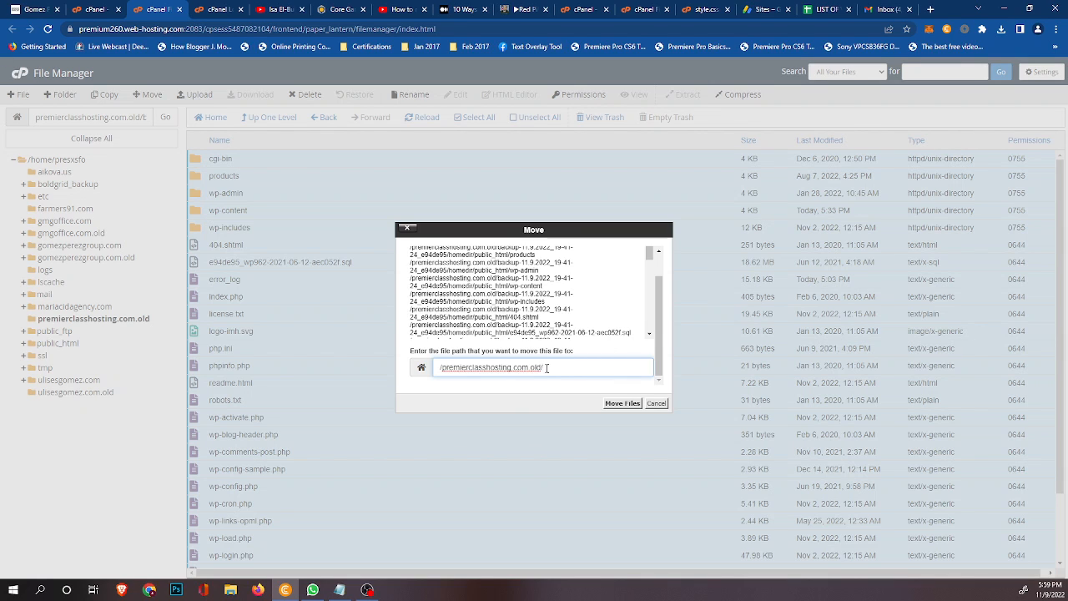
key(BackSpace)
key(BackSpace)
key(BackSpace)
key(BackSpace)
key(BackSpace)
scroll(546, 304, down, 5)
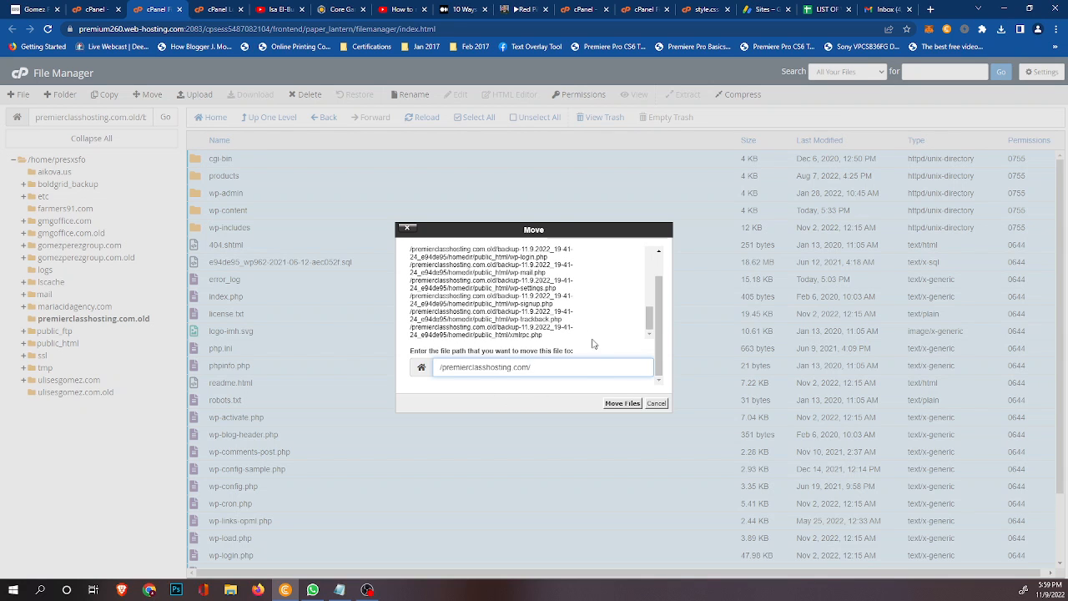
click(657, 402)
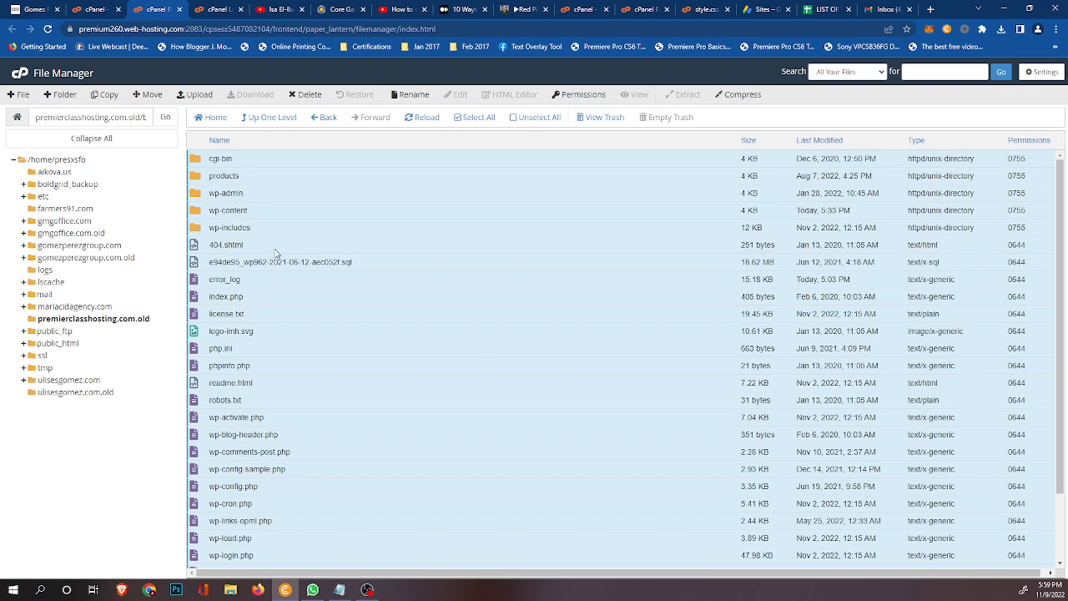
Go back up to the backup's root, open its mysql folder and select the e94de95_wp962.sql database dump.
click(253, 121)
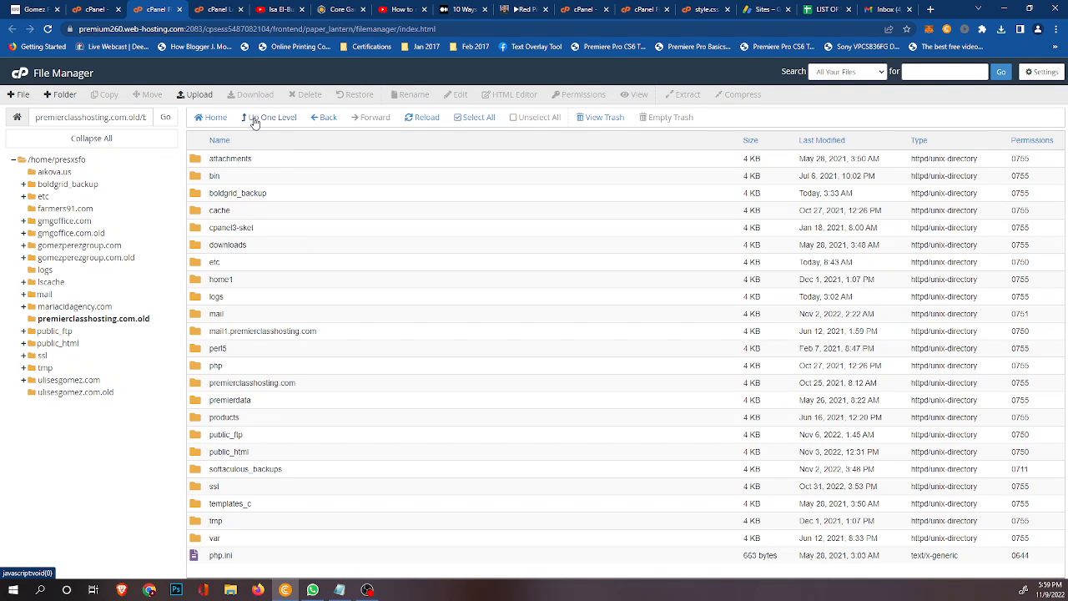
click(254, 120)
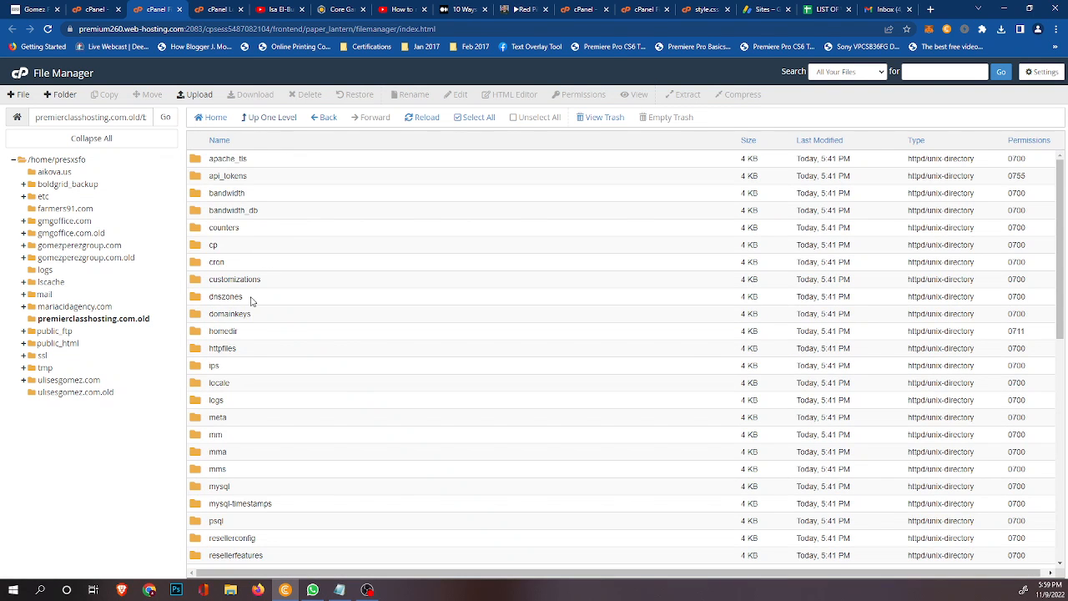
scroll(252, 280, down, 3)
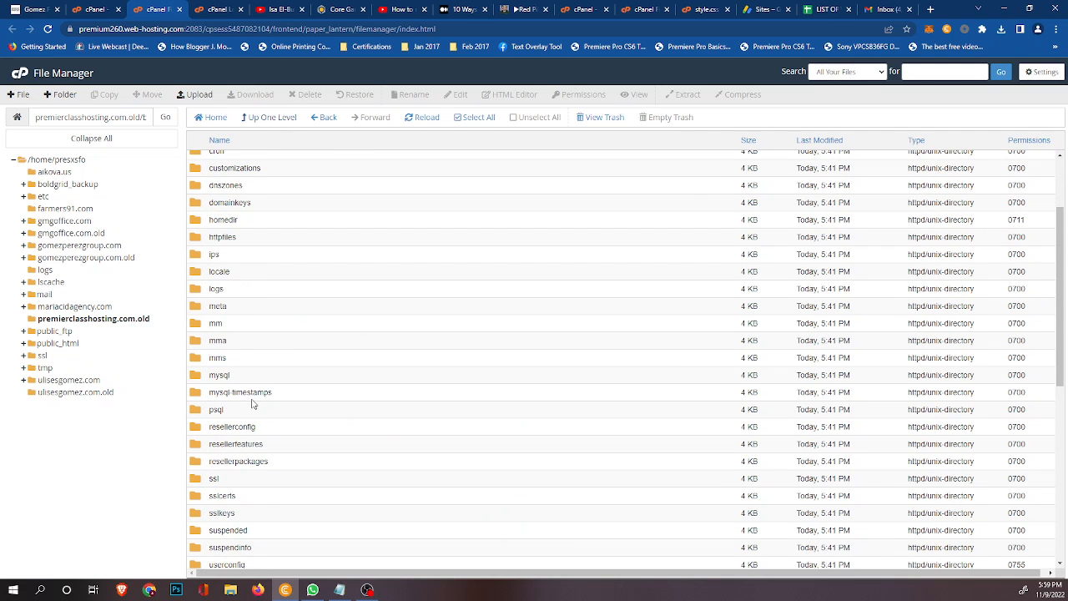
scroll(239, 299, down, 4)
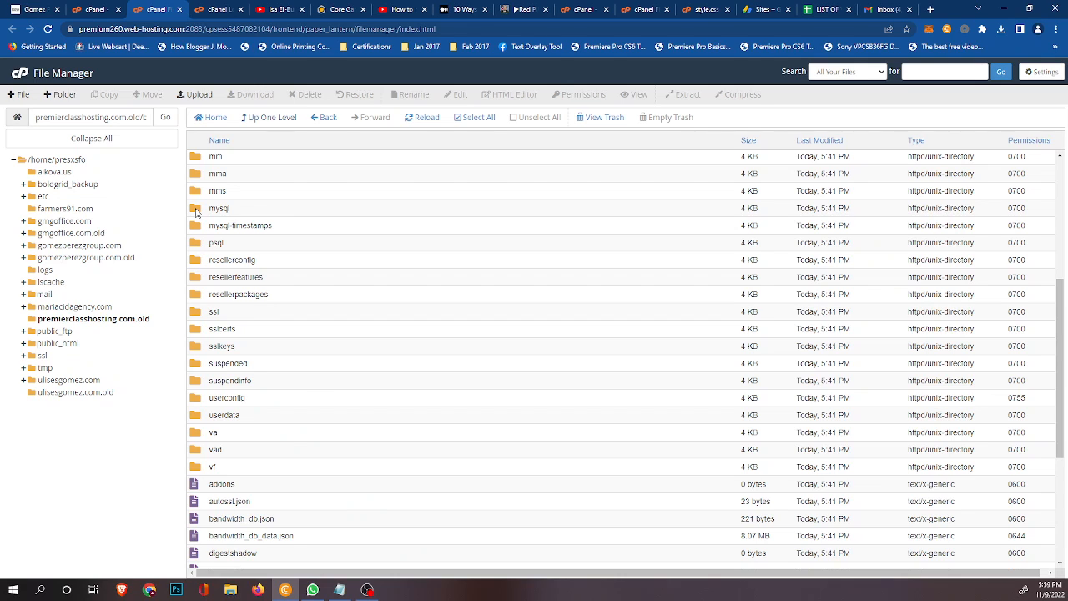
double_click(196, 208)
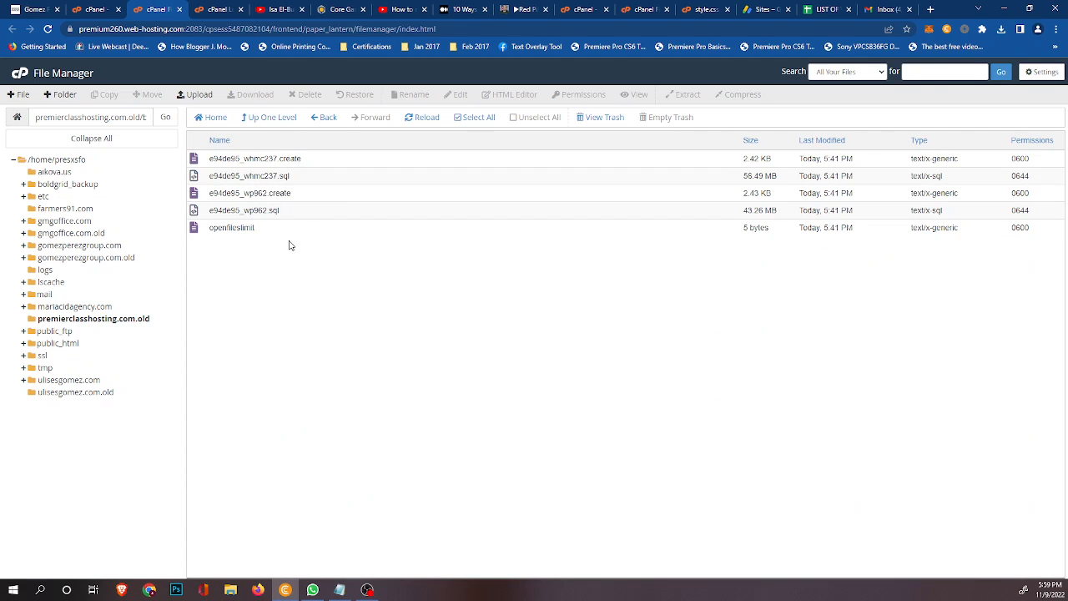
click(277, 213)
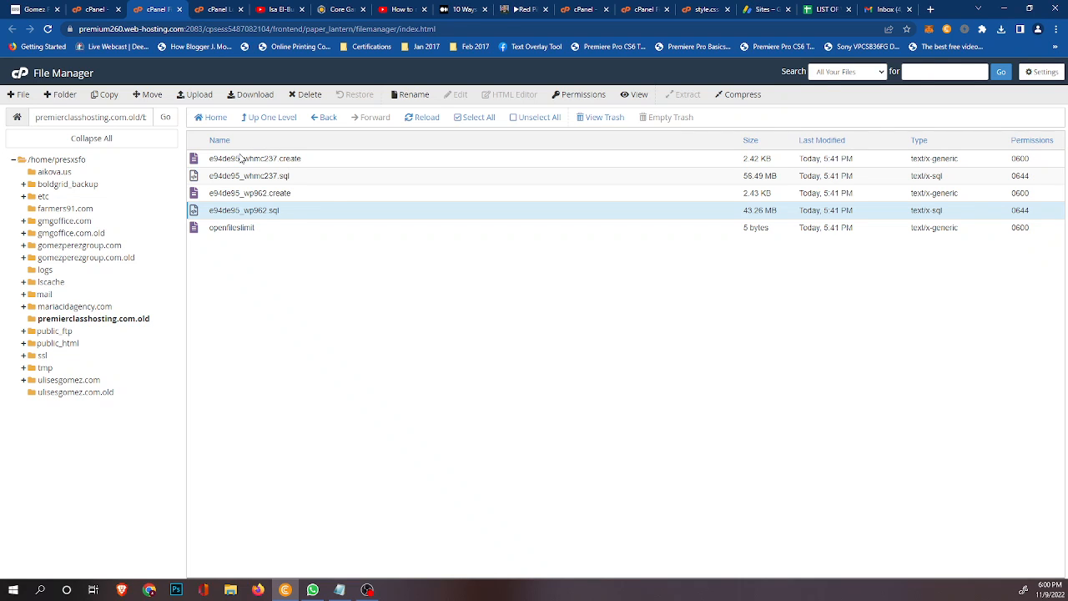
Open the Backup page from the destination cPanel's home and look over its MySQL database restore options, cancelling the file selection.
click(89, 9)
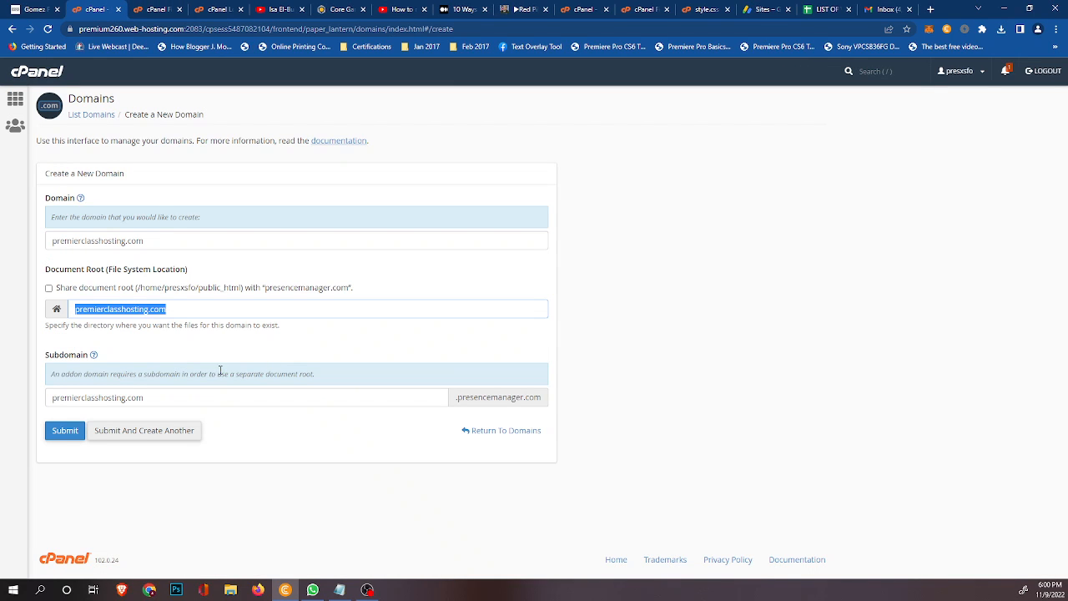
click(16, 100)
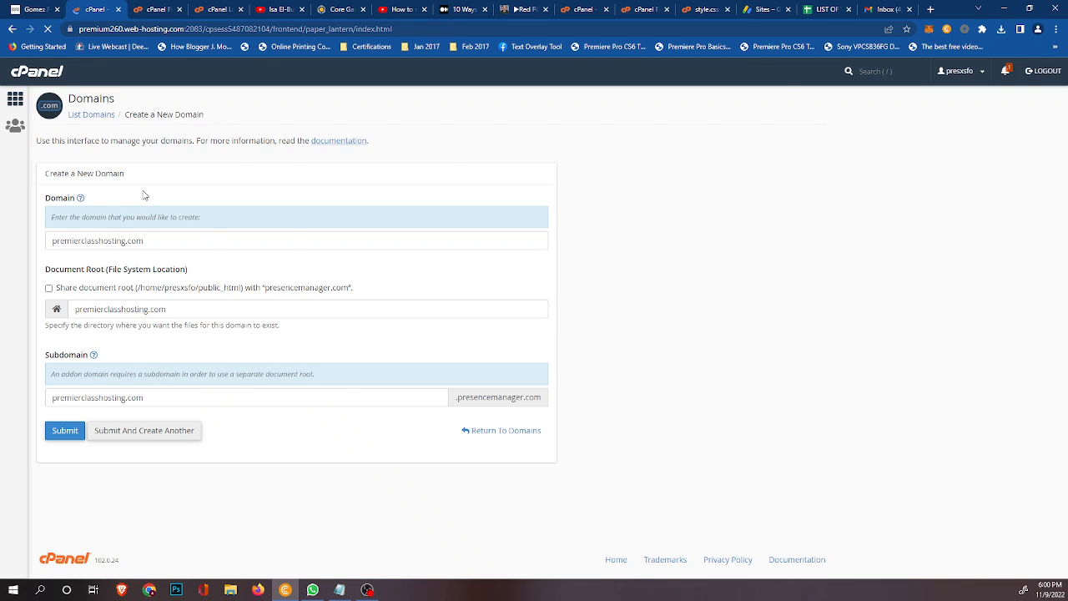
scroll(331, 378, down, 2)
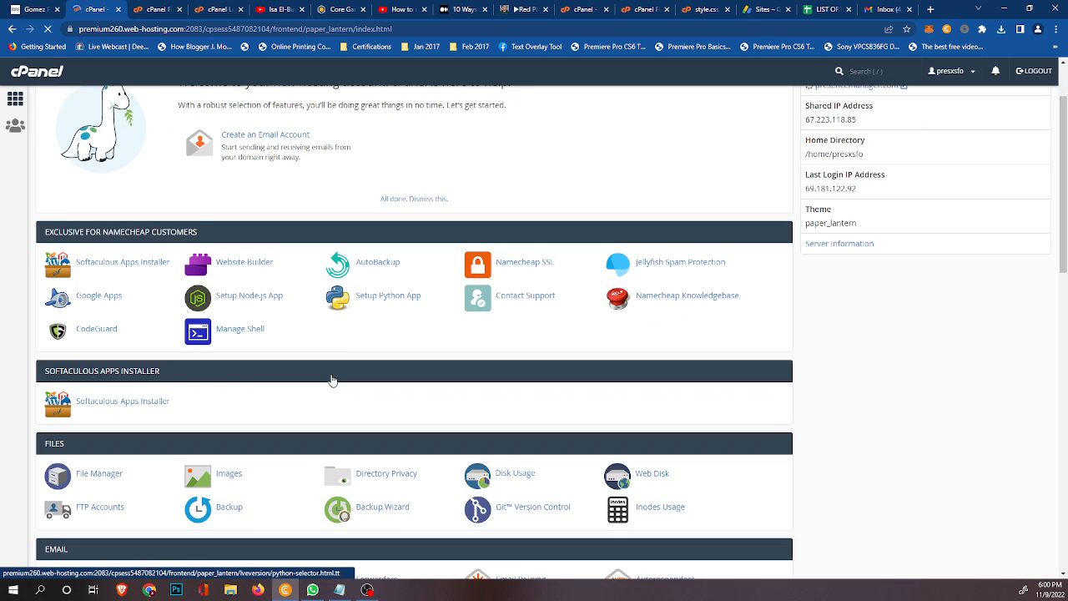
scroll(332, 381, down, 2)
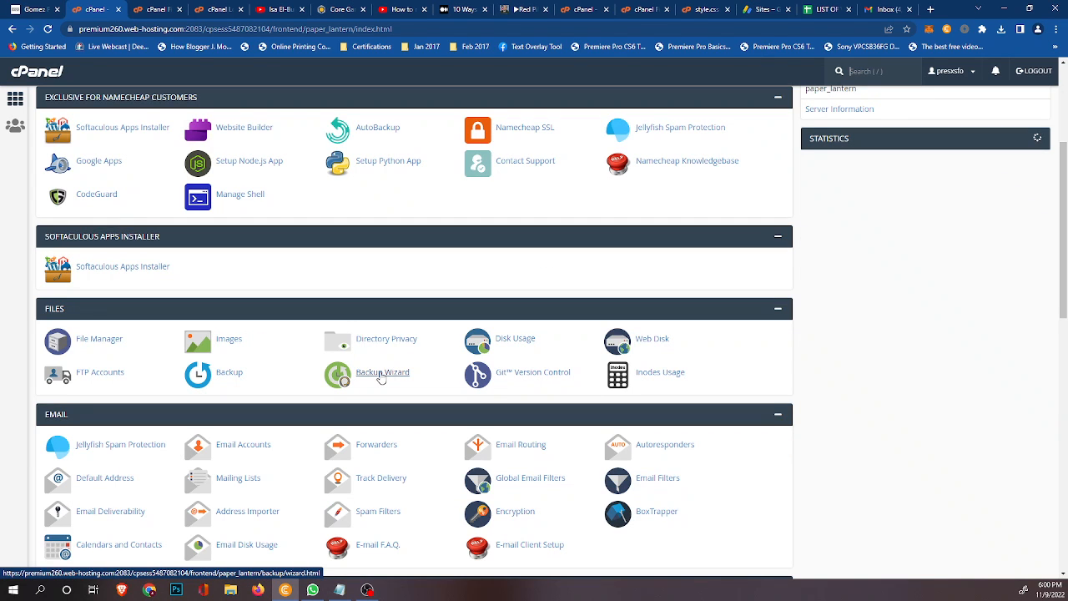
scroll(381, 377, down, 4)
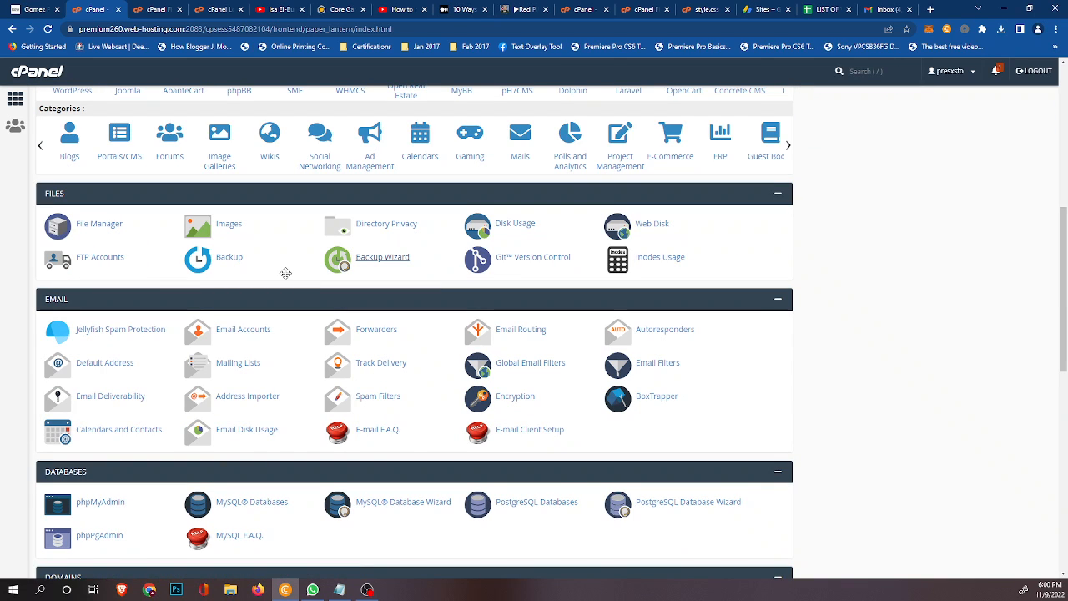
click(229, 257)
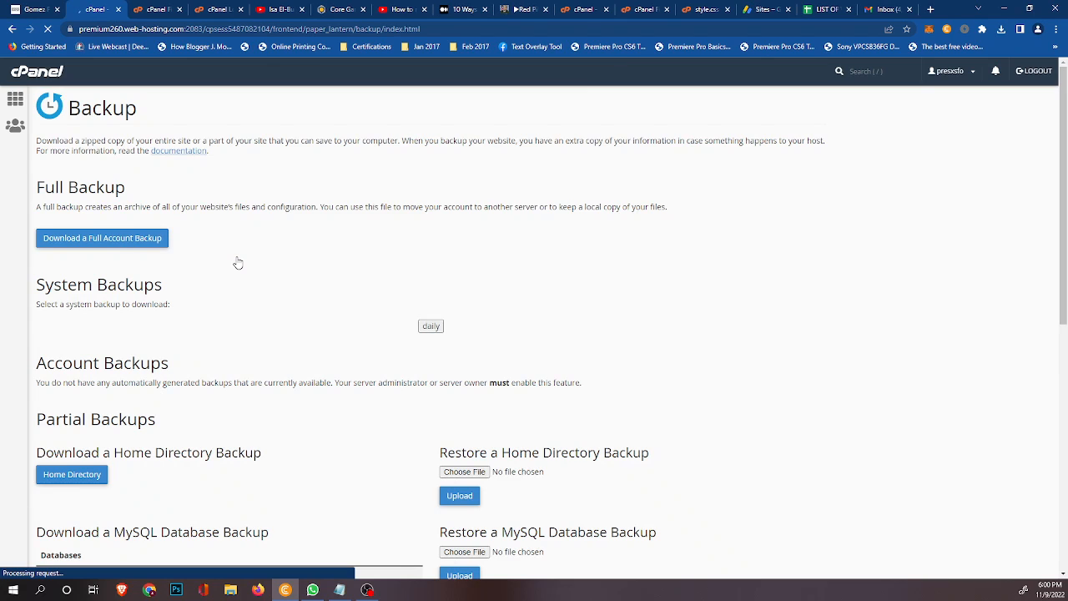
scroll(437, 381, down, 3)
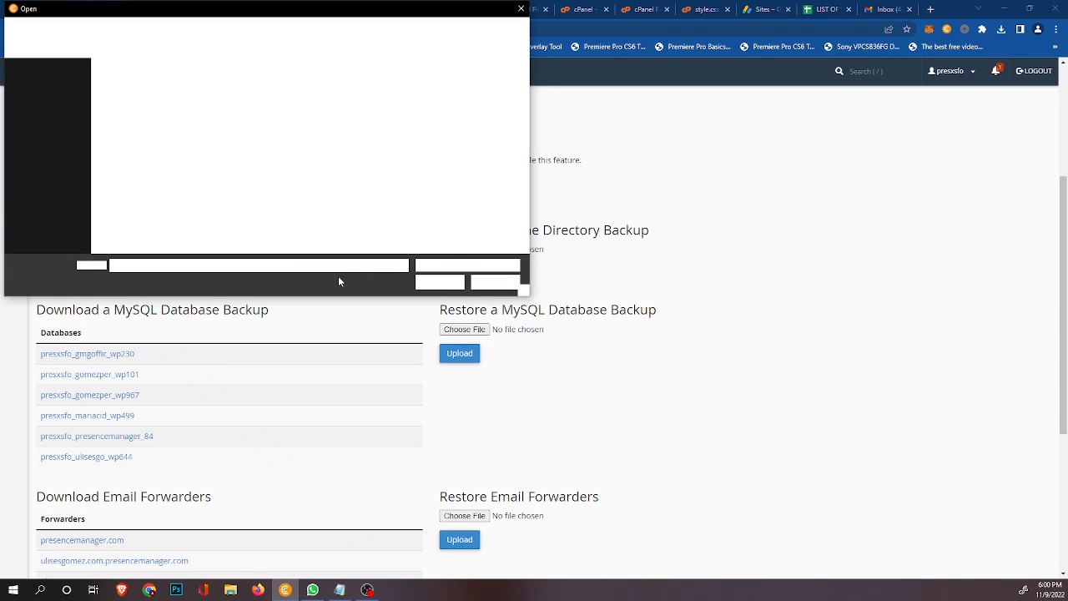
click(495, 282)
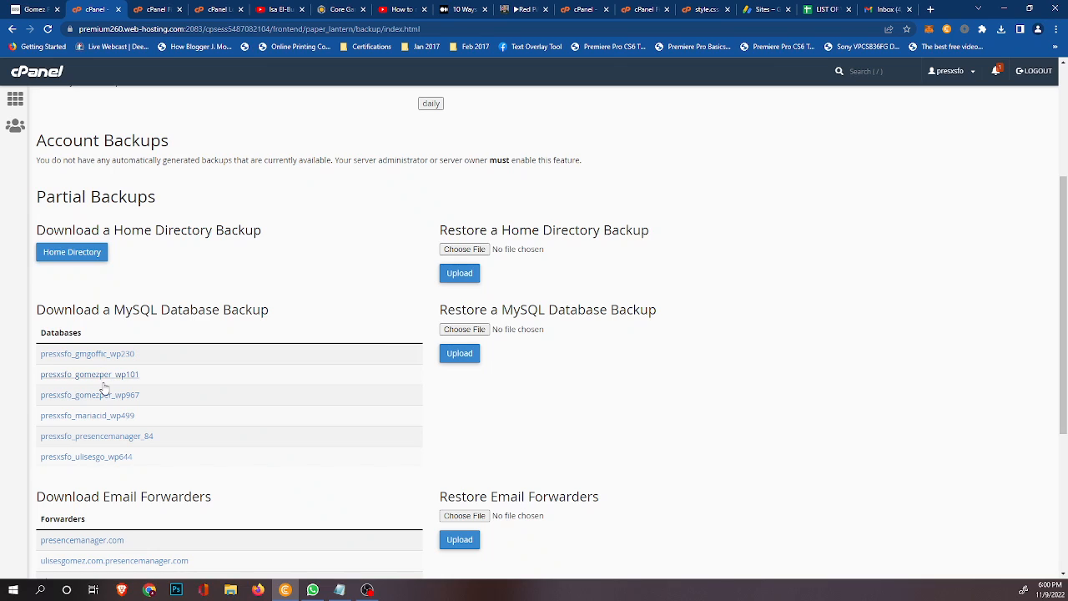
Return to the cPanel home and open the MySQL Databases page.
click(15, 106)
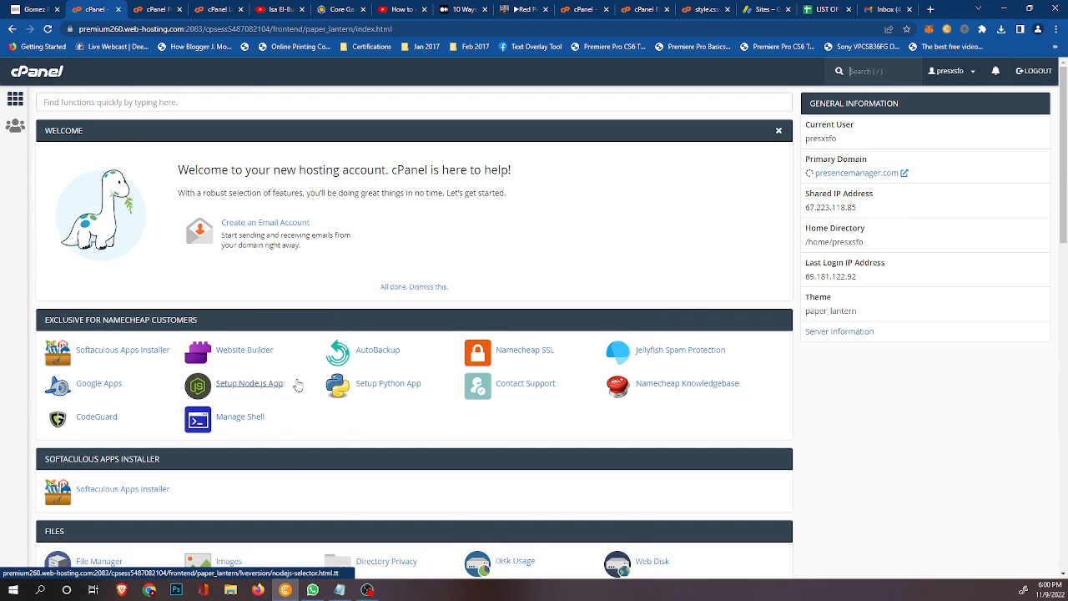
scroll(287, 411, down, 4)
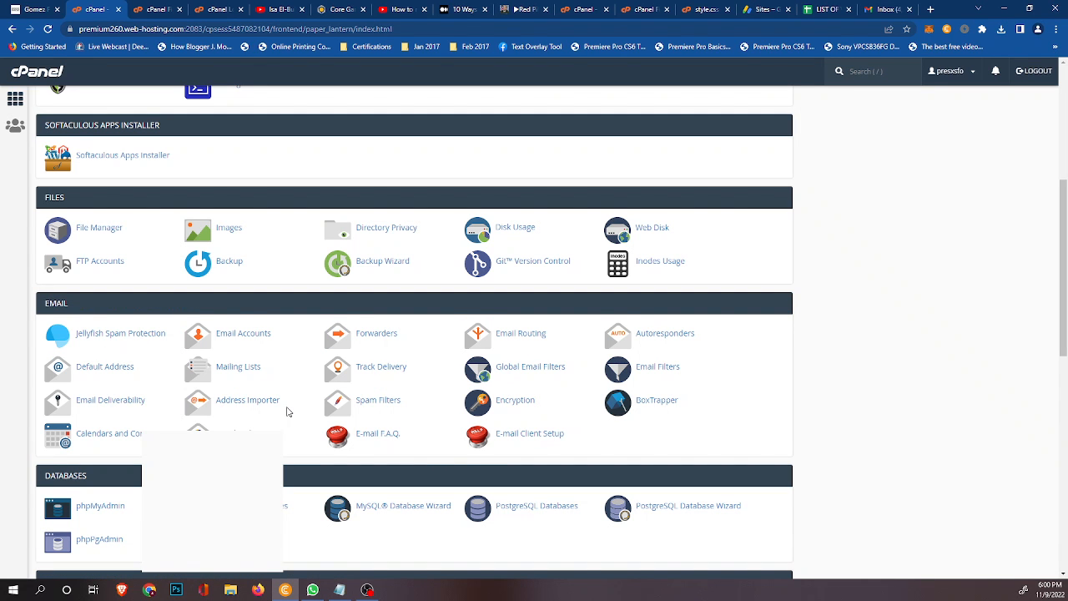
scroll(287, 411, down, 2)
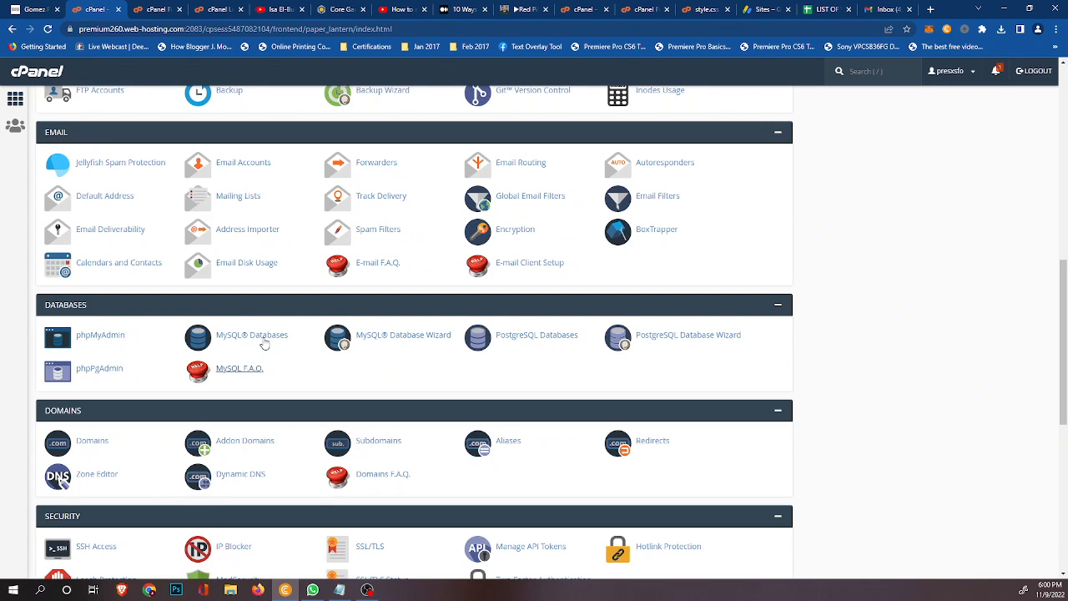
click(264, 344)
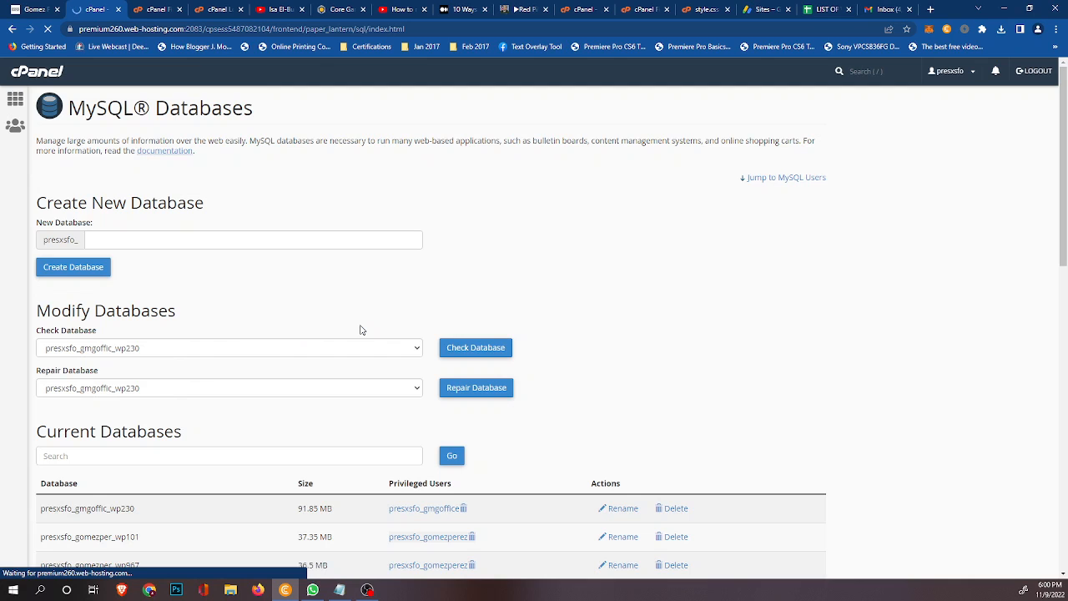
Examine the current databases, the new-user form, the options for adding a user to a database, and the current users.
scroll(138, 276, down, 3)
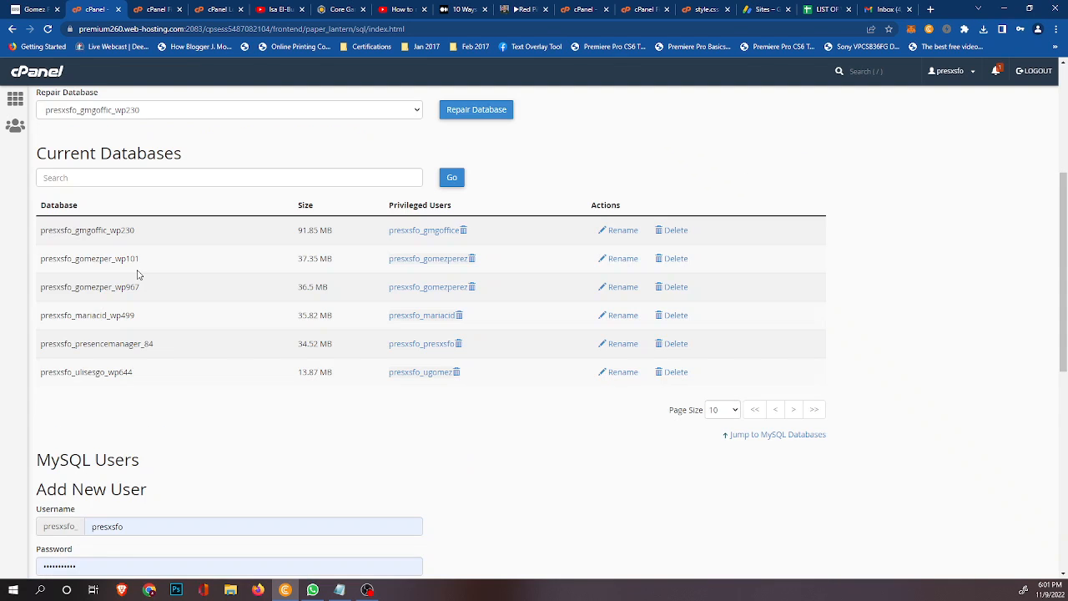
scroll(146, 236, up, 1)
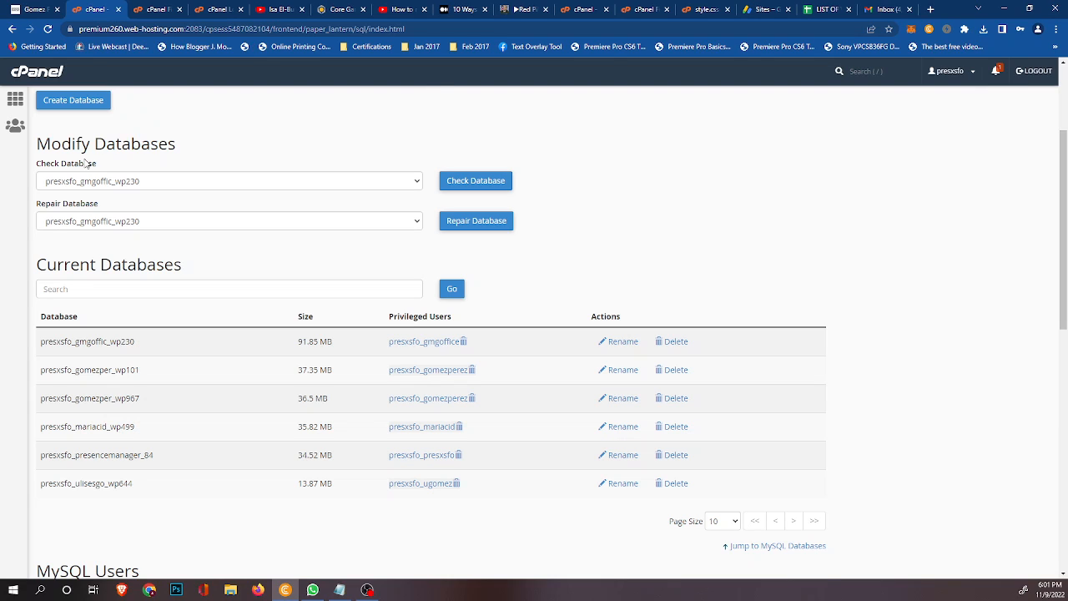
scroll(87, 161, down, 5)
click(138, 247)
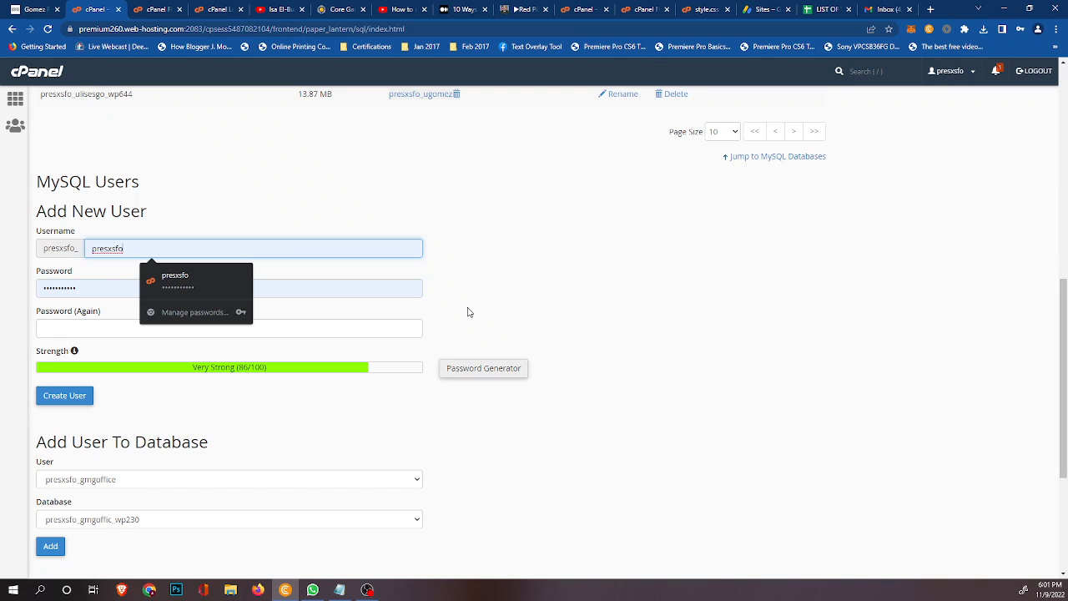
scroll(347, 384, down, 3)
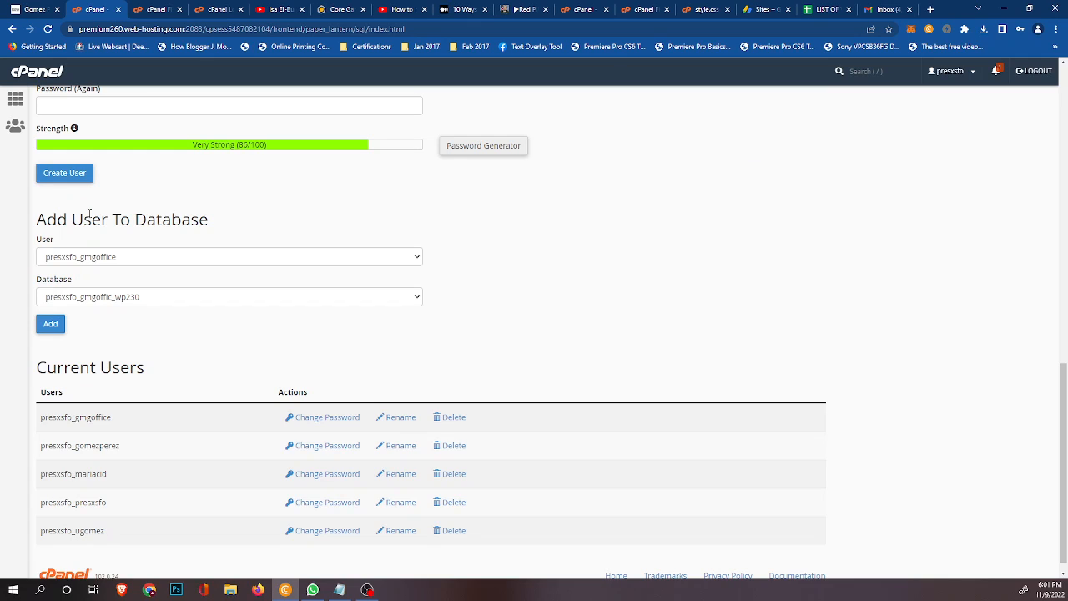
click(376, 256)
click(584, 253)
Switch to the File Manager, go from the backup's mysql folder to its public_html files and bring up the file actions for wp-config.php.
key(ctrl+Tab)
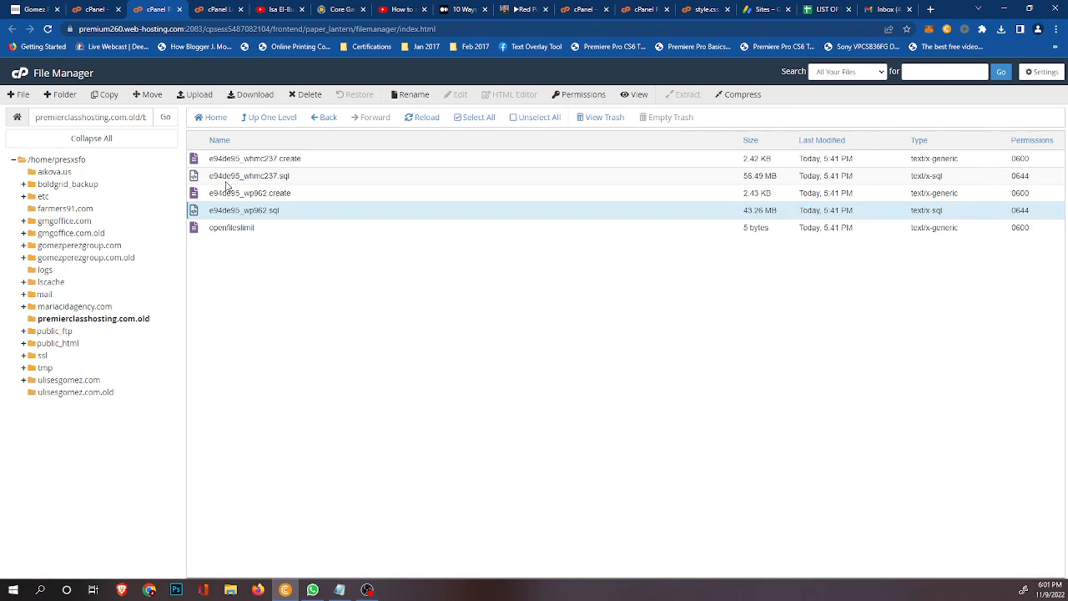
click(256, 121)
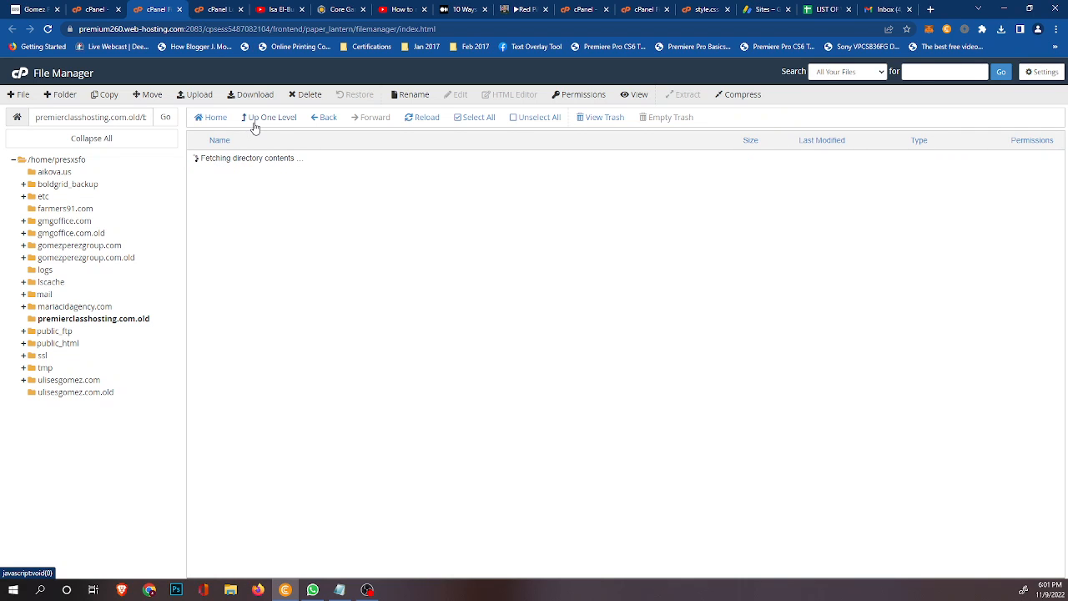
double_click(239, 317)
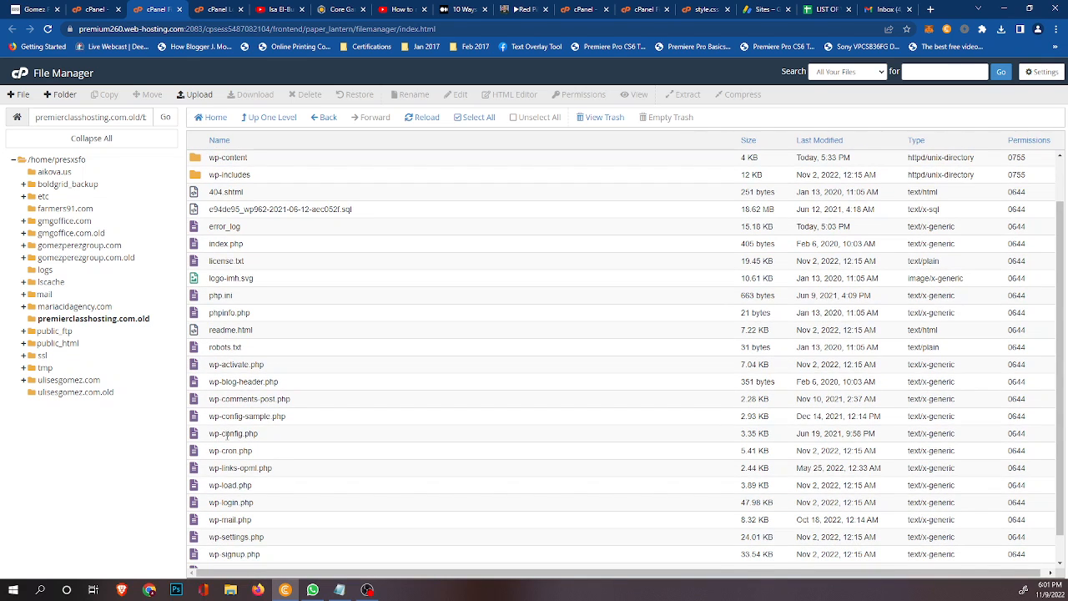
click(229, 431)
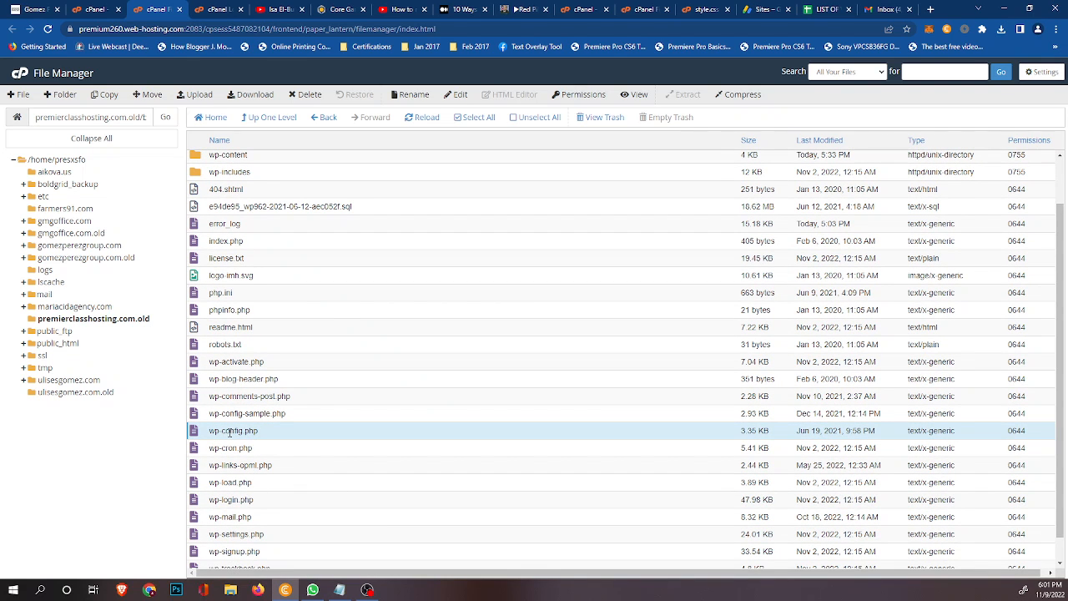
right_click(230, 432)
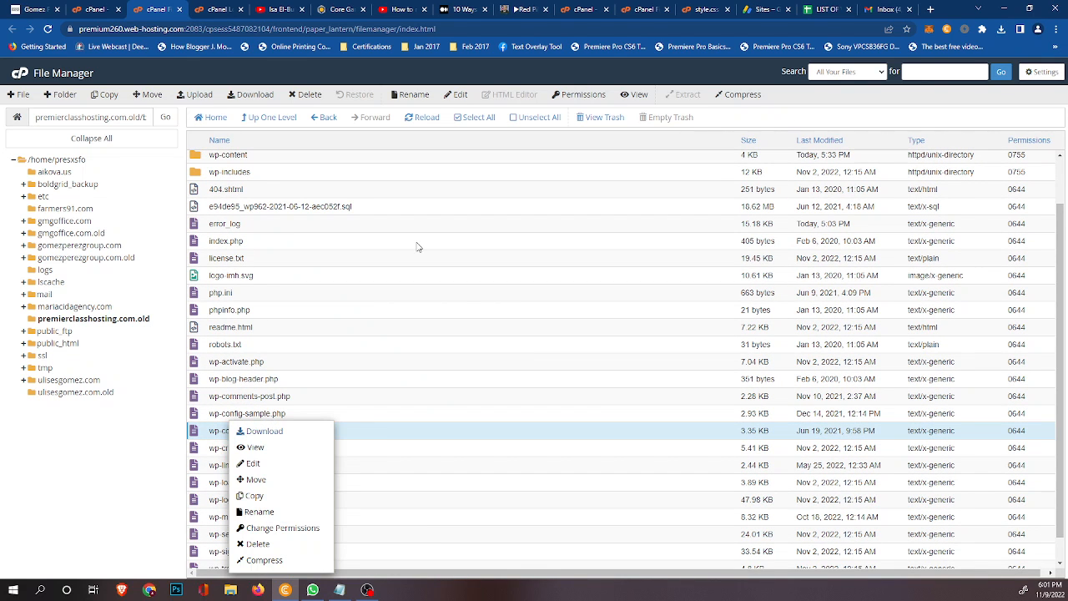